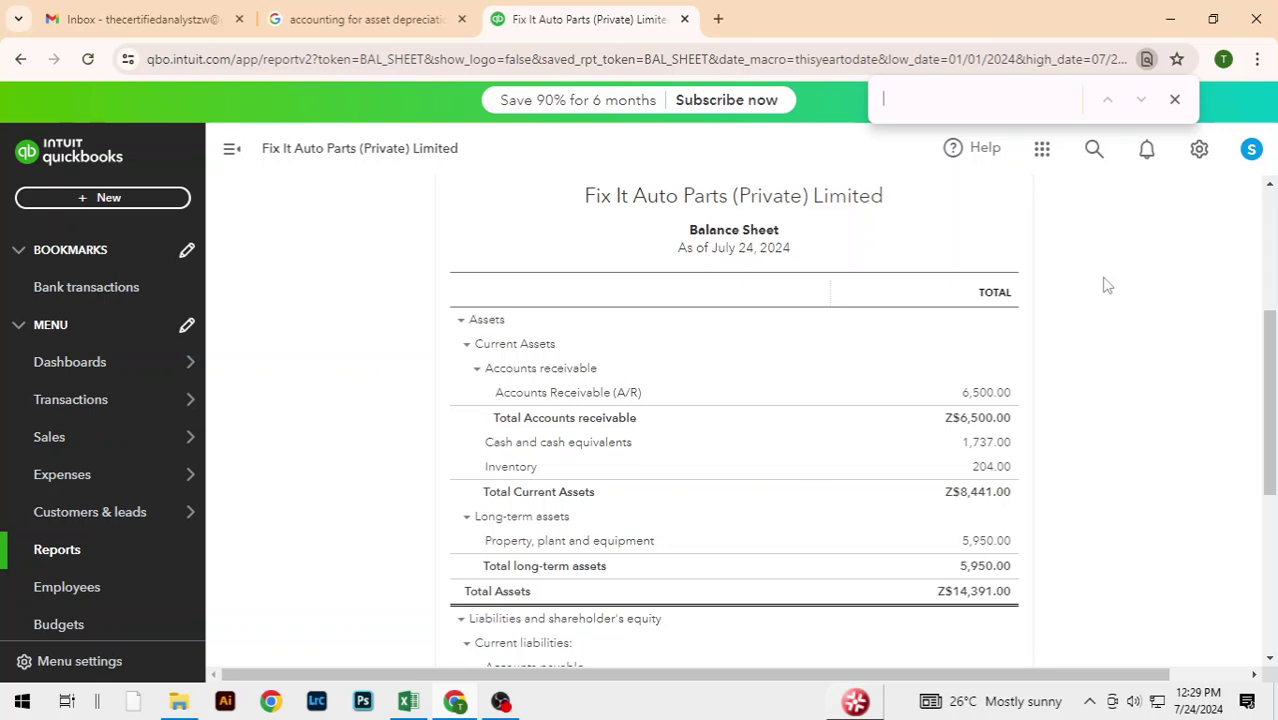
- Close Chrome's find bar so the full Balance Sheet for Fix It Auto Parts is visible
click(1174, 100)
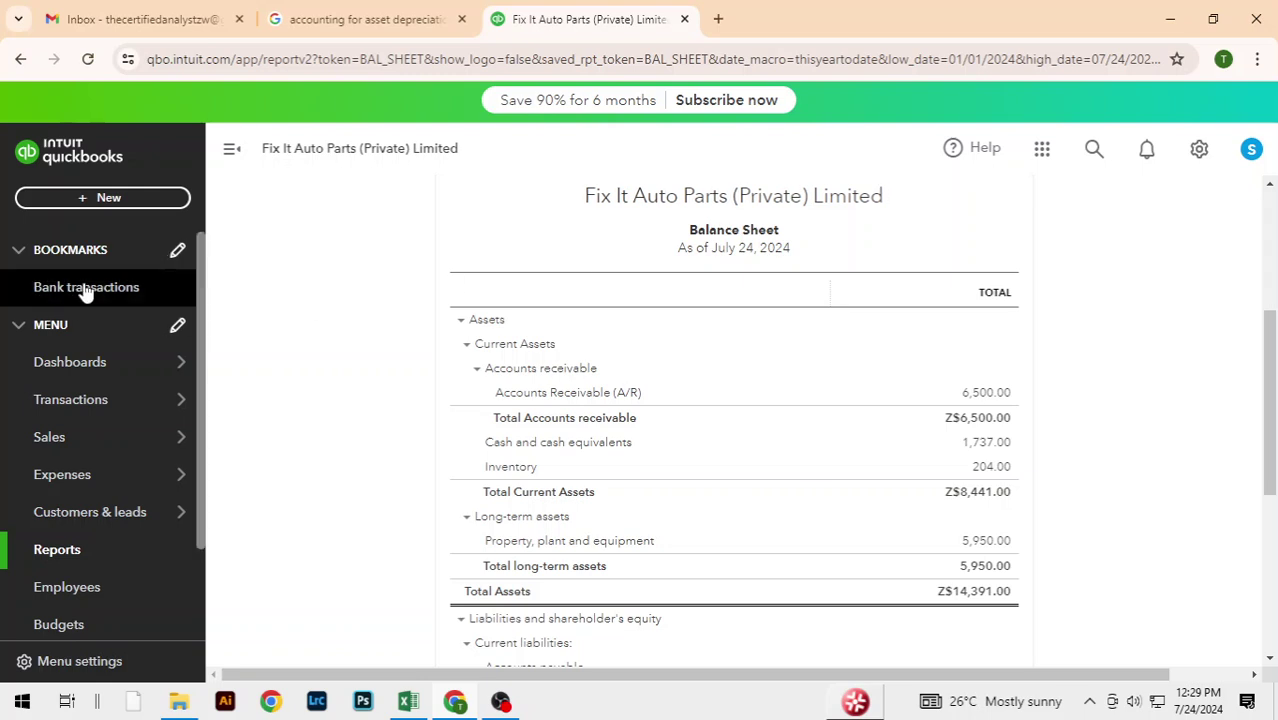
- Start a new blank journal entry dated 07/01/2024 from the + New menu
click(118, 203)
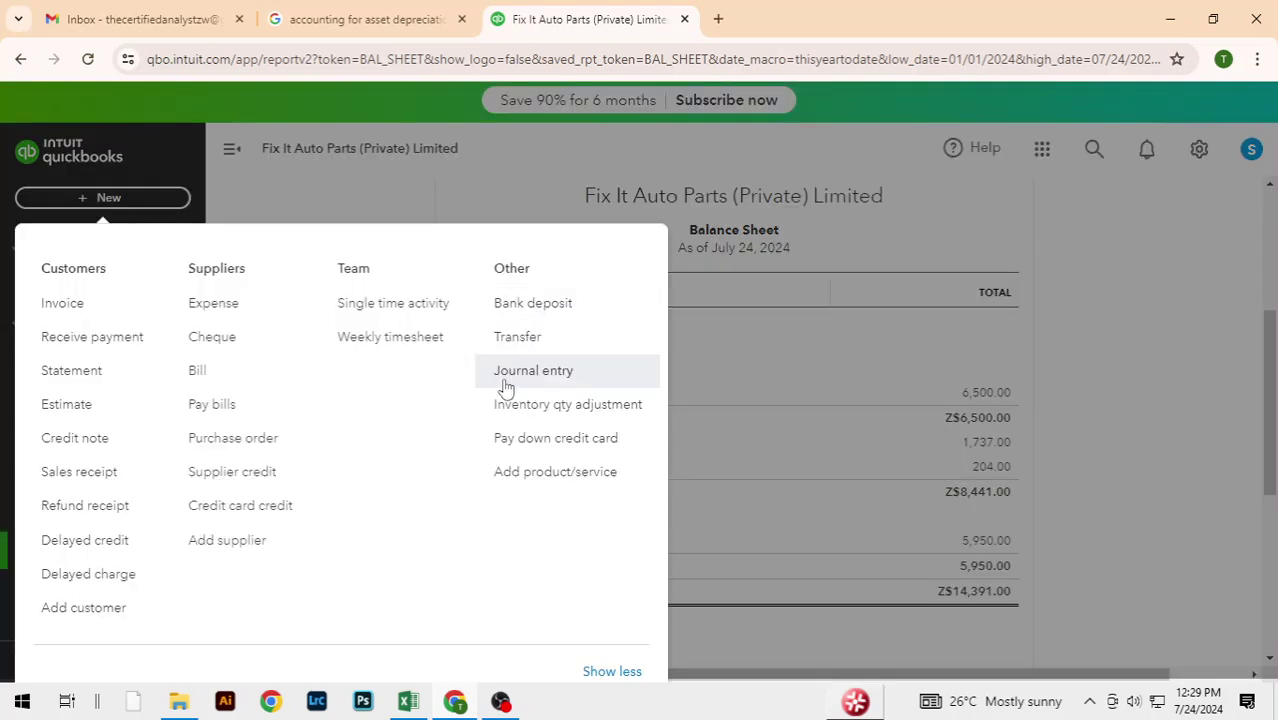
click(542, 371)
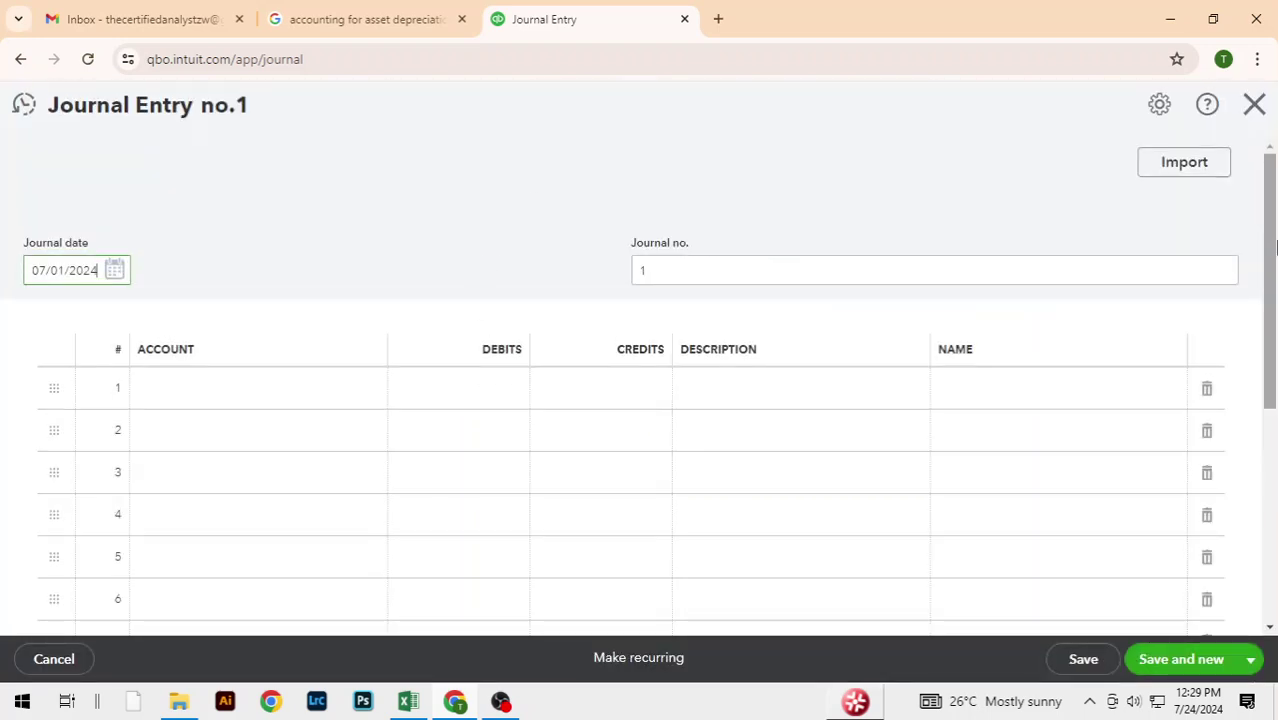
drag(1274, 207, 1271, 284)
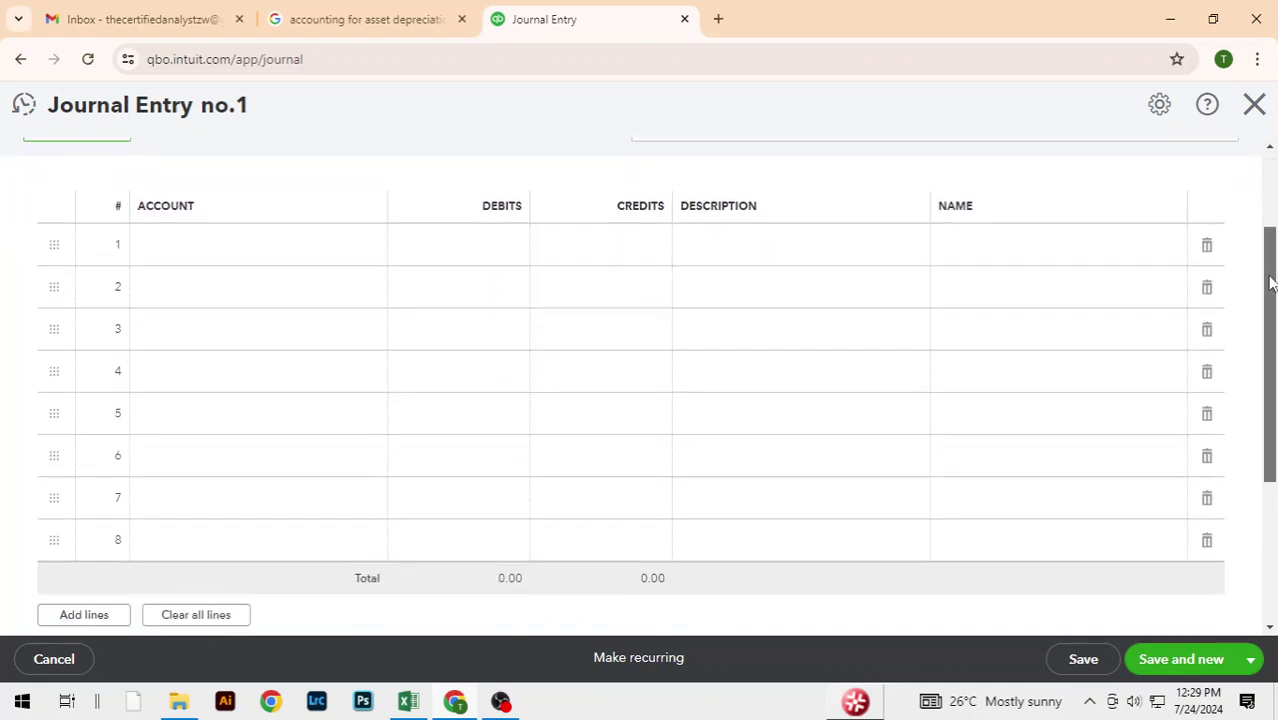
scroll(1271, 284, up, 1)
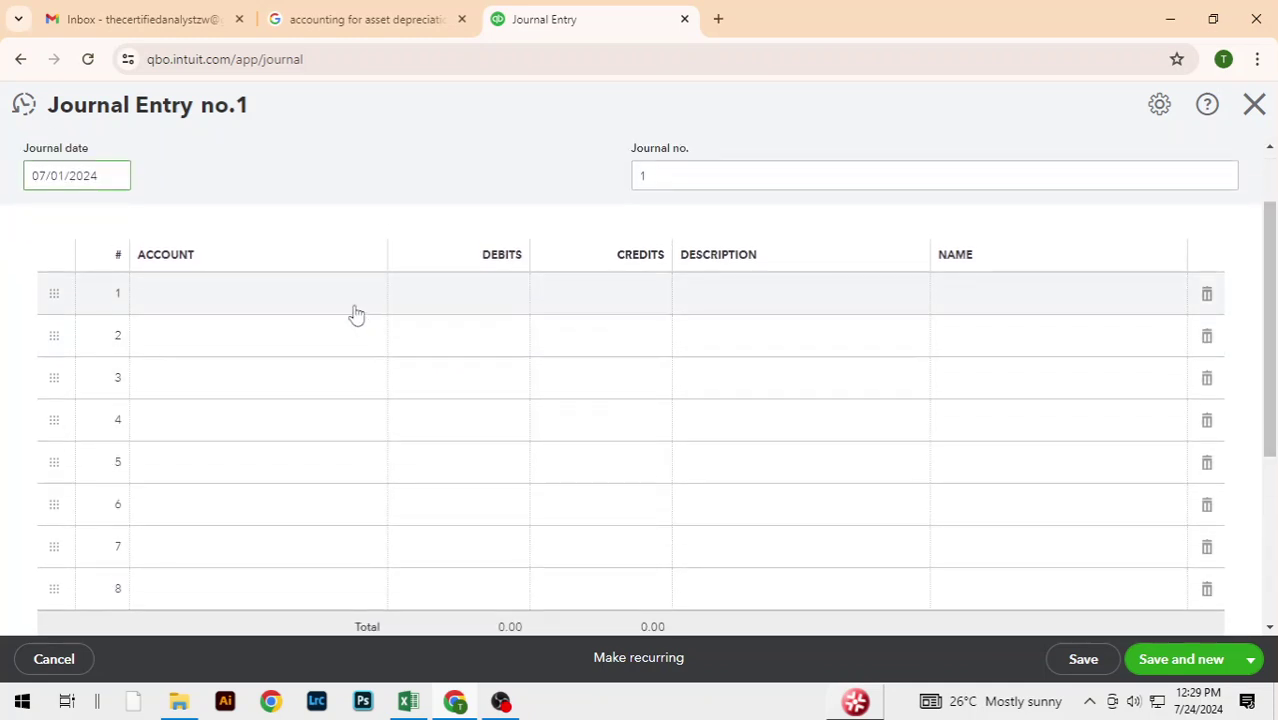
- Choose Amortisation expense as the account on journal line 2
click(356, 315)
click(377, 296)
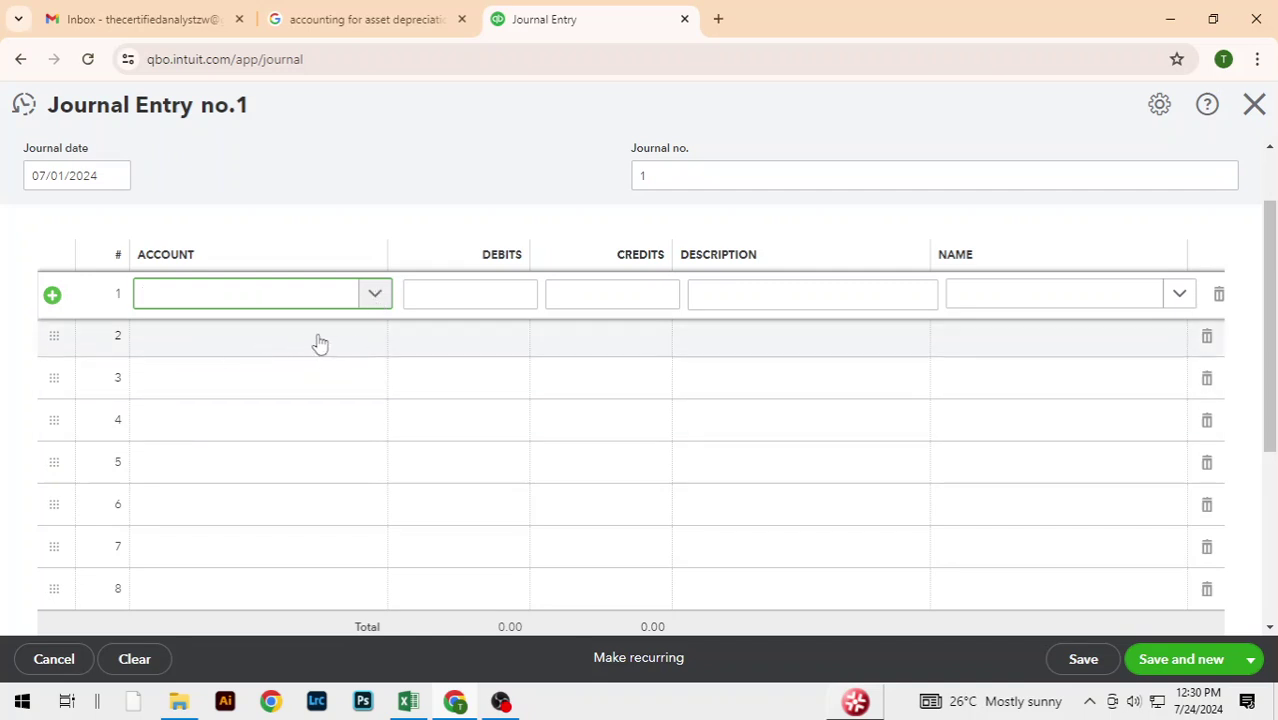
click(310, 353)
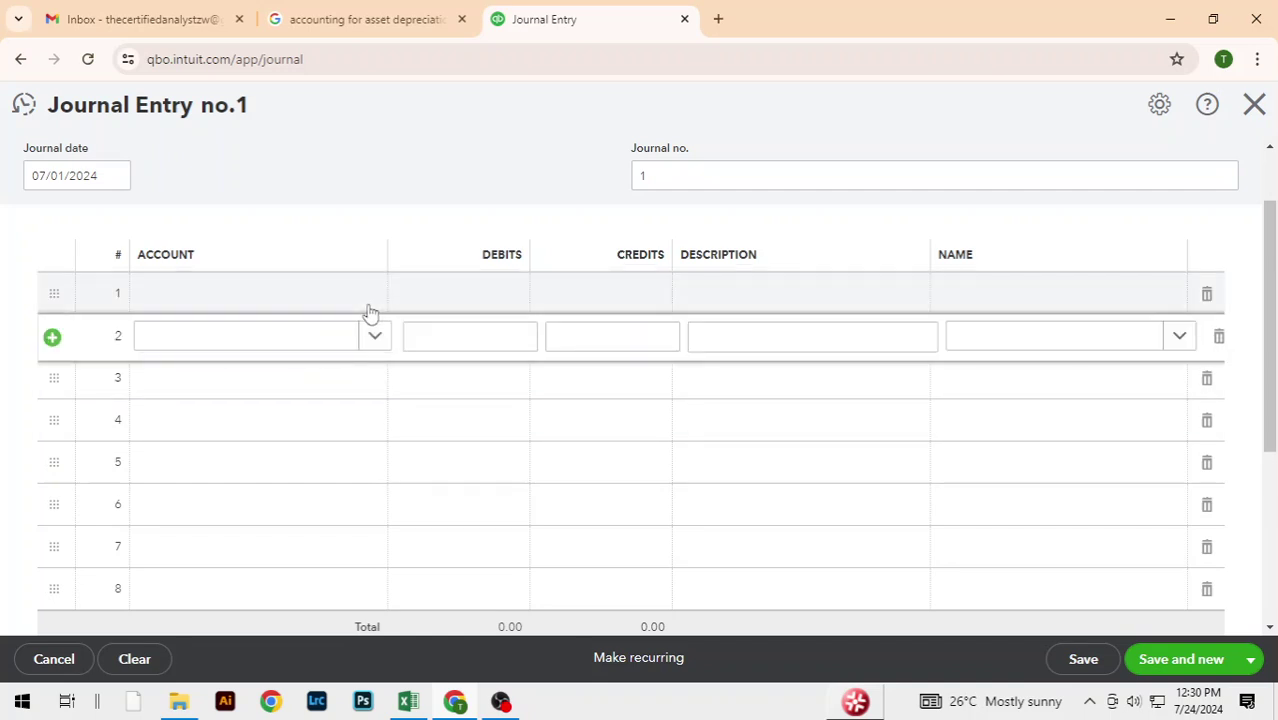
click(375, 349)
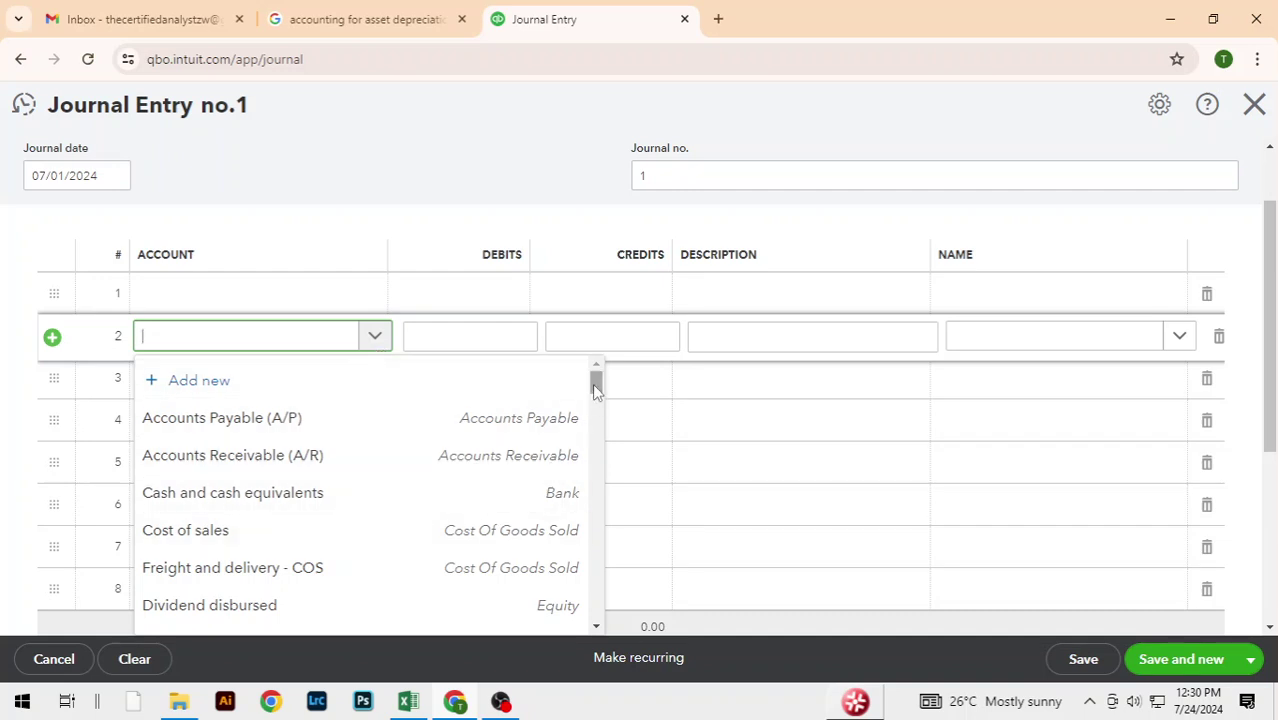
drag(595, 389, 611, 420)
click(611, 420)
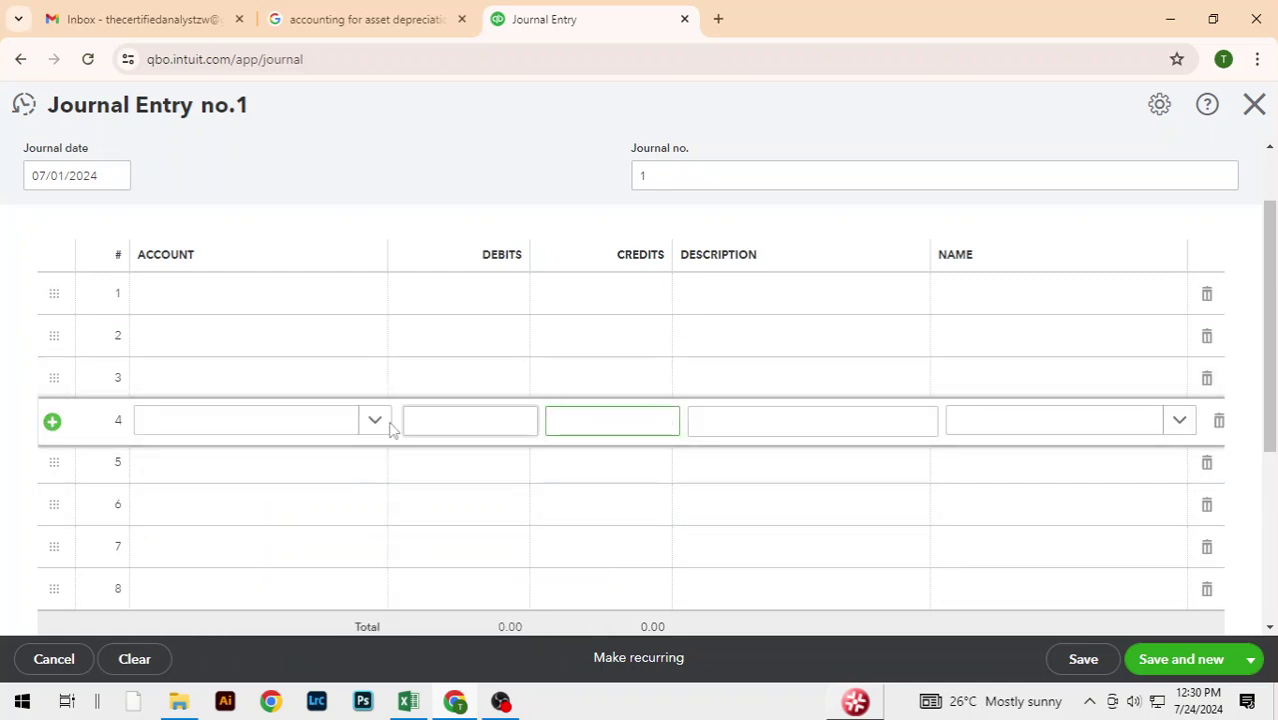
click(379, 302)
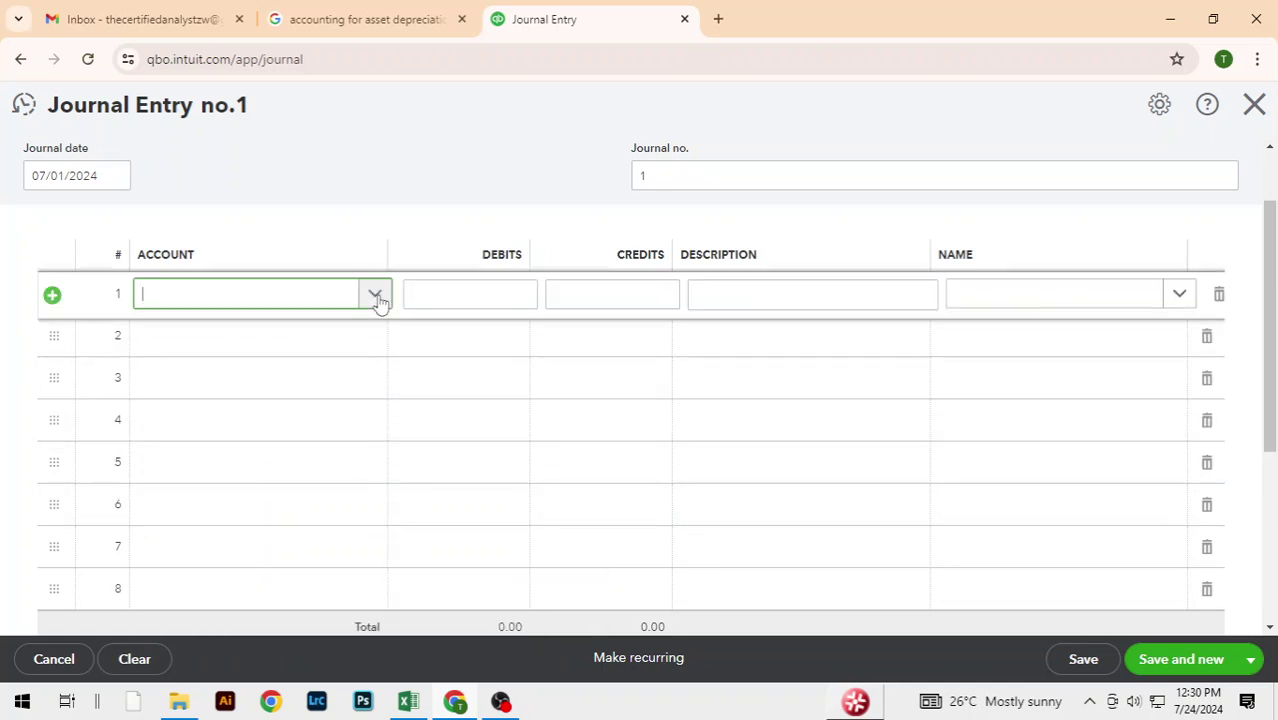
click(370, 345)
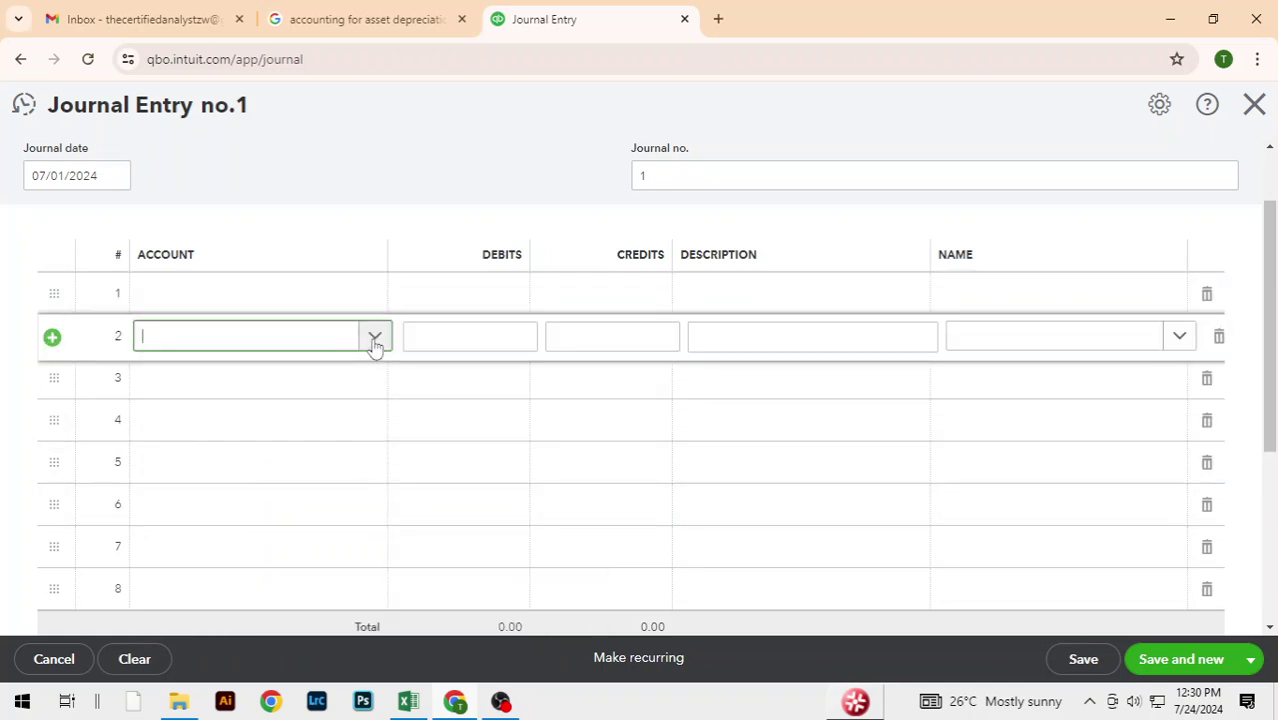
click(375, 343)
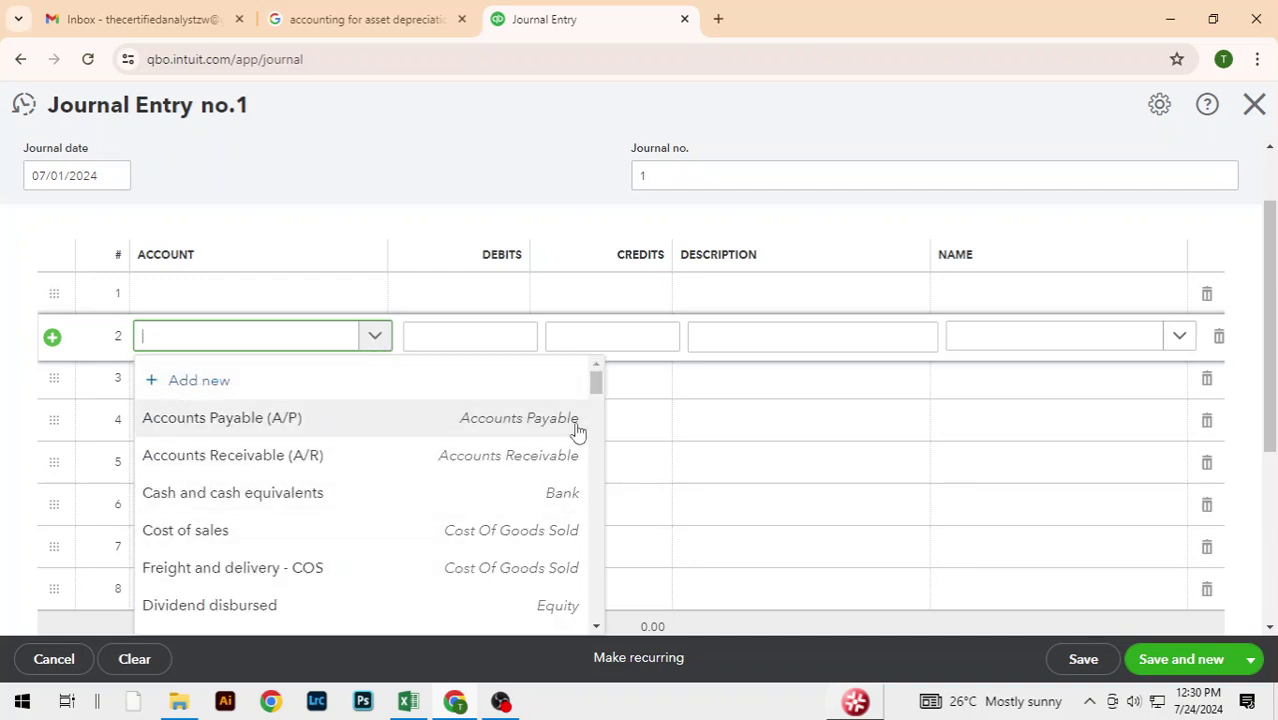
drag(598, 385, 599, 423)
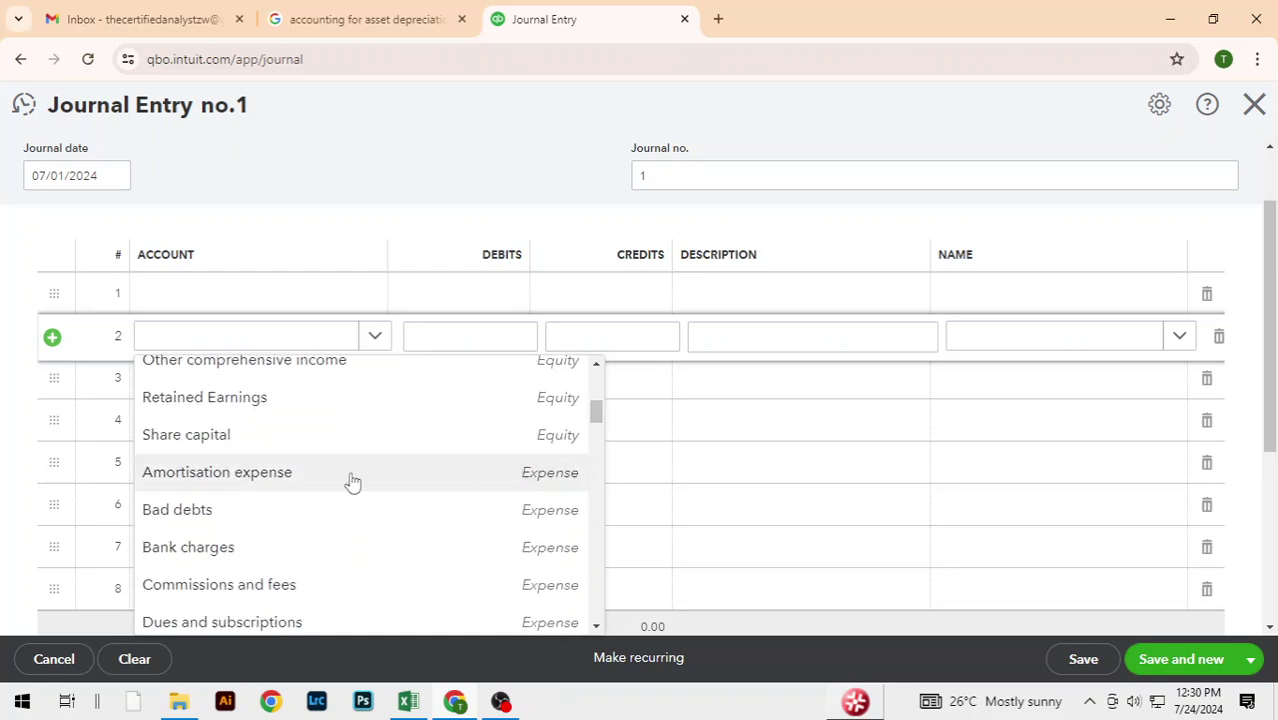
click(239, 473)
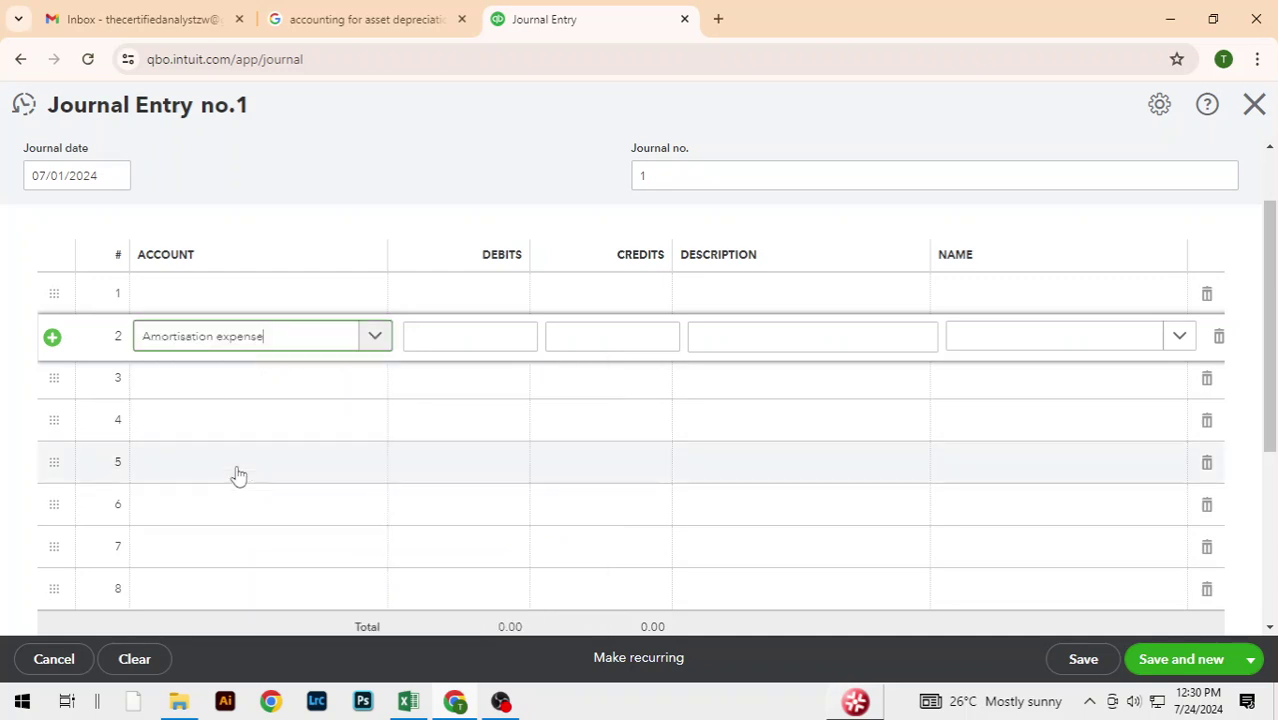
click(473, 340)
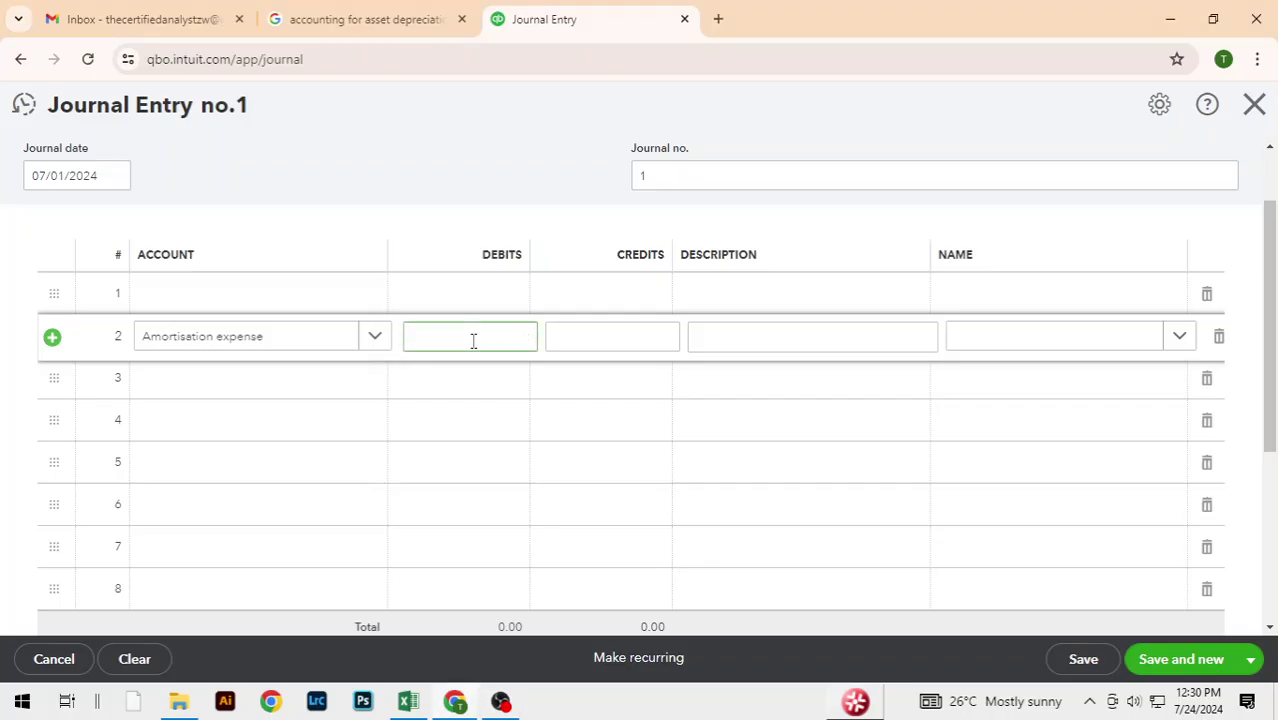
- Paste the 49.58 depreciation from Excel cell D13 as line 2's debit
key(alt+Tab)
key(alt+Tab)
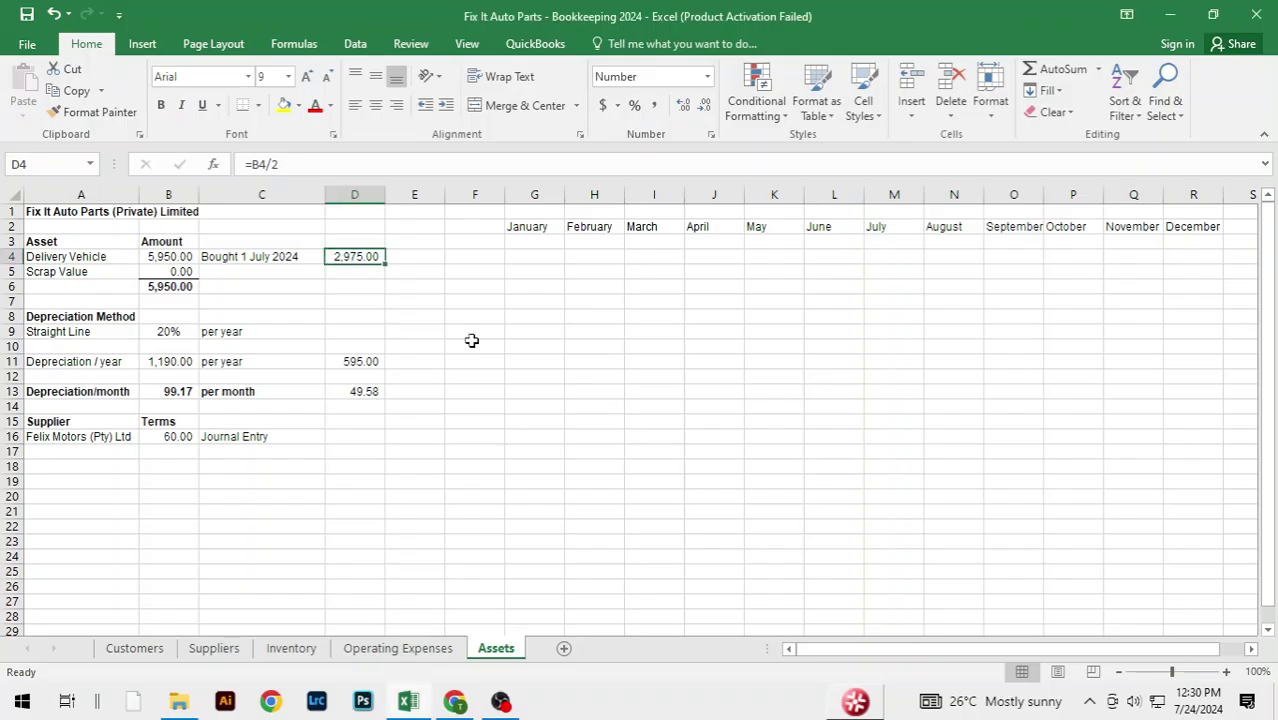
click(365, 391)
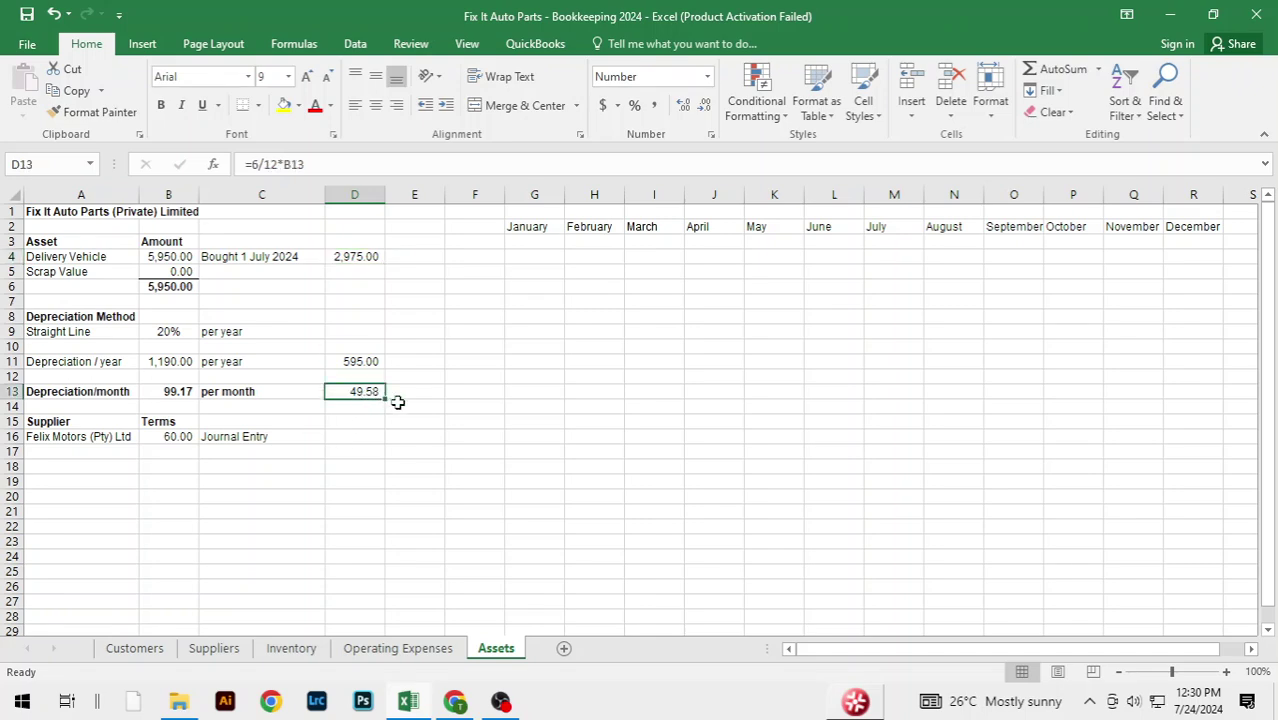
key(ctrl+c)
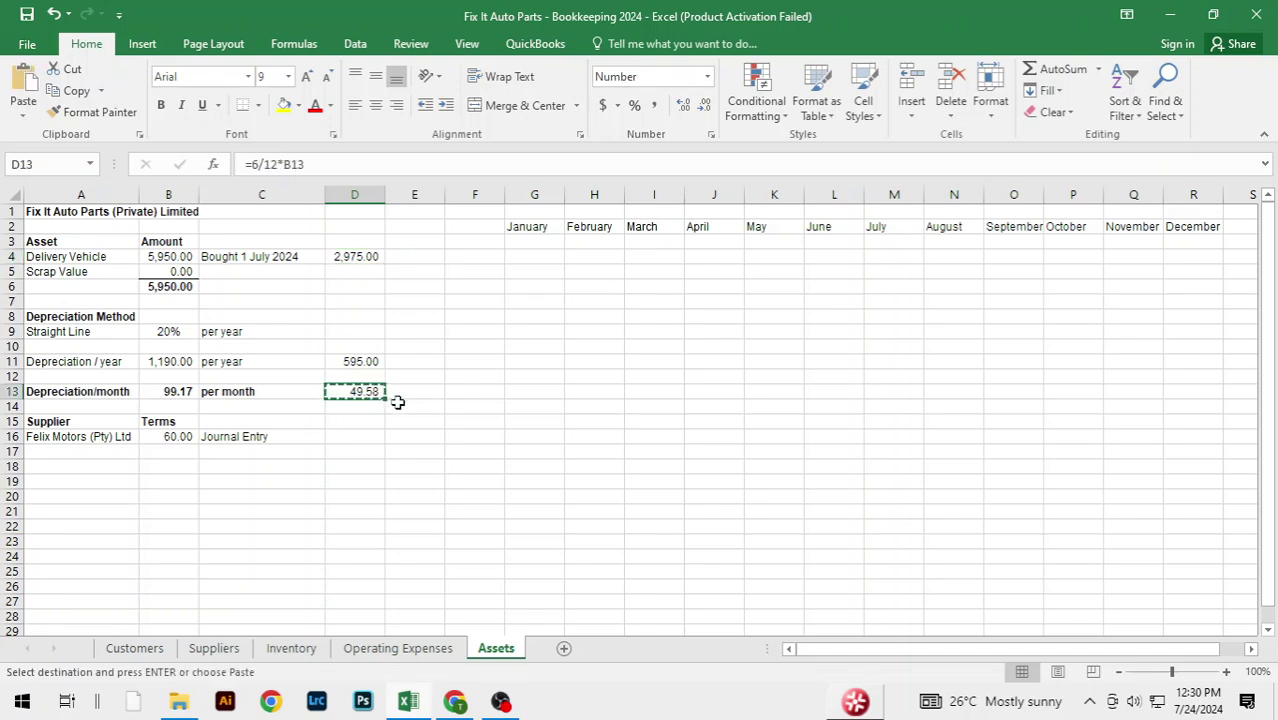
key(alt+Tab)
key(ctrl+v)
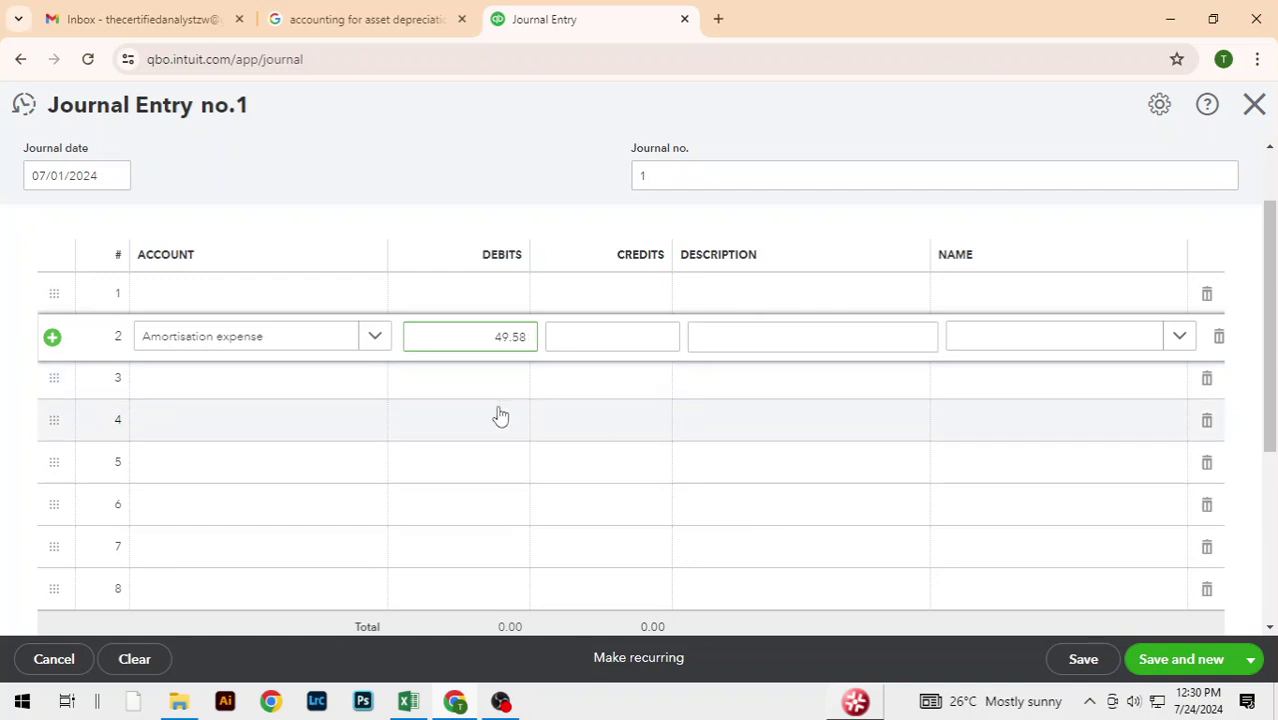
- Describe line 2 as 'Depreciation expense for delivery vehicle', leaving its name blank
click(733, 337)
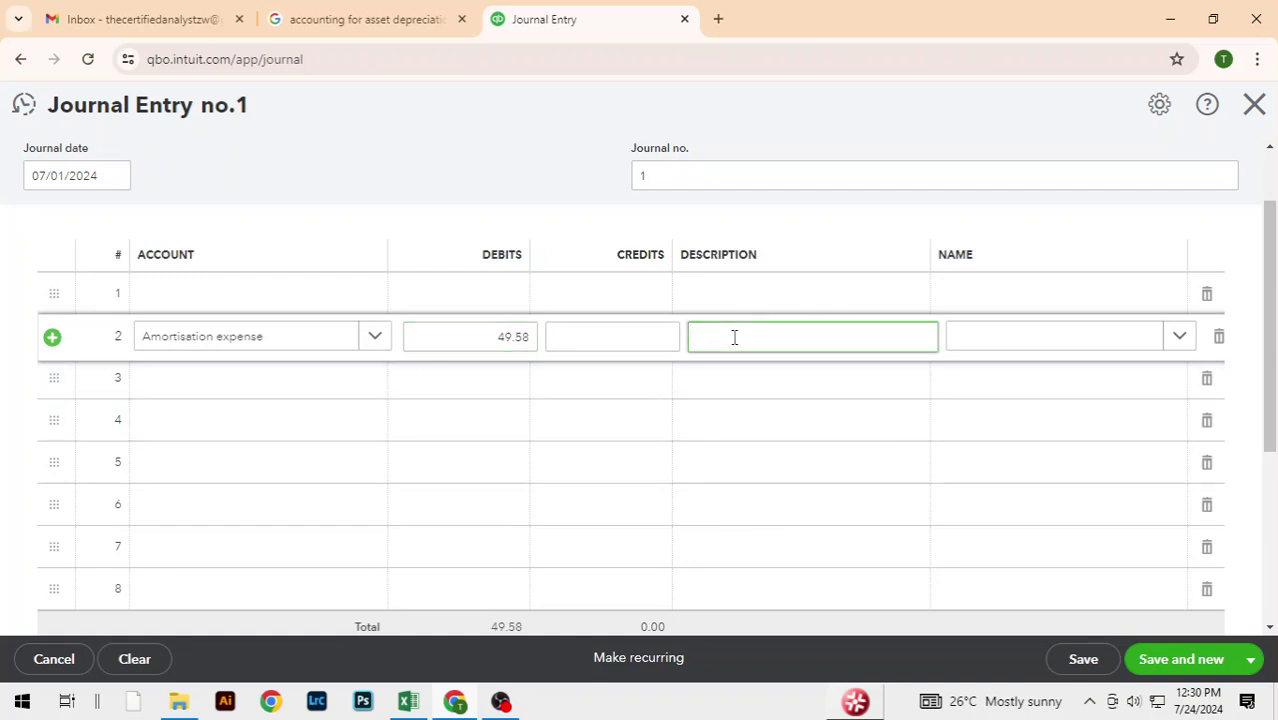
text(Deprec)
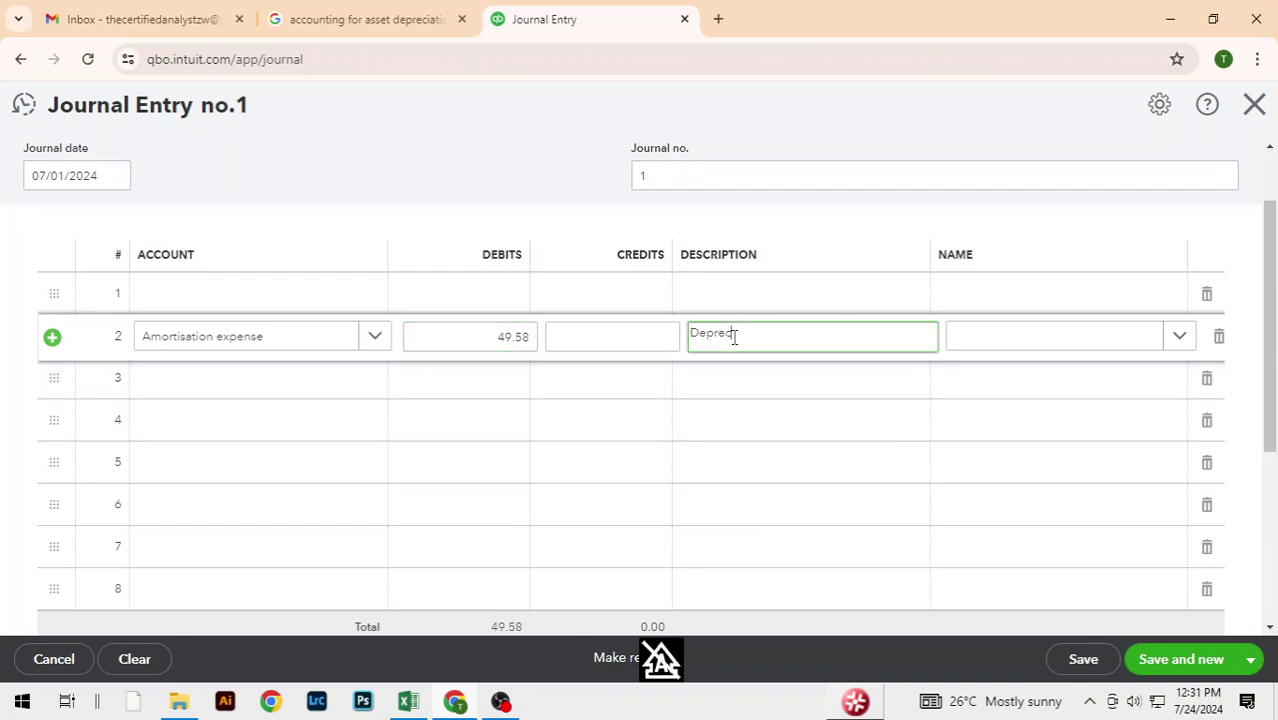
text(ia)
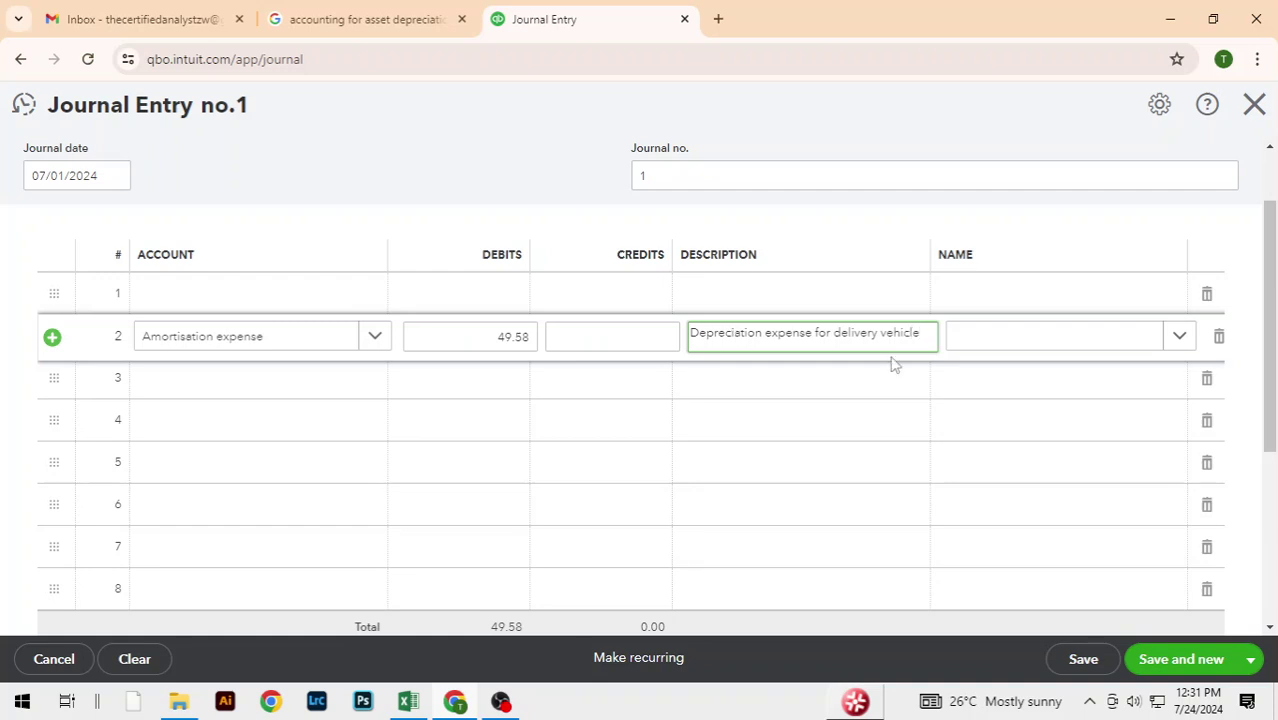
click(1176, 340)
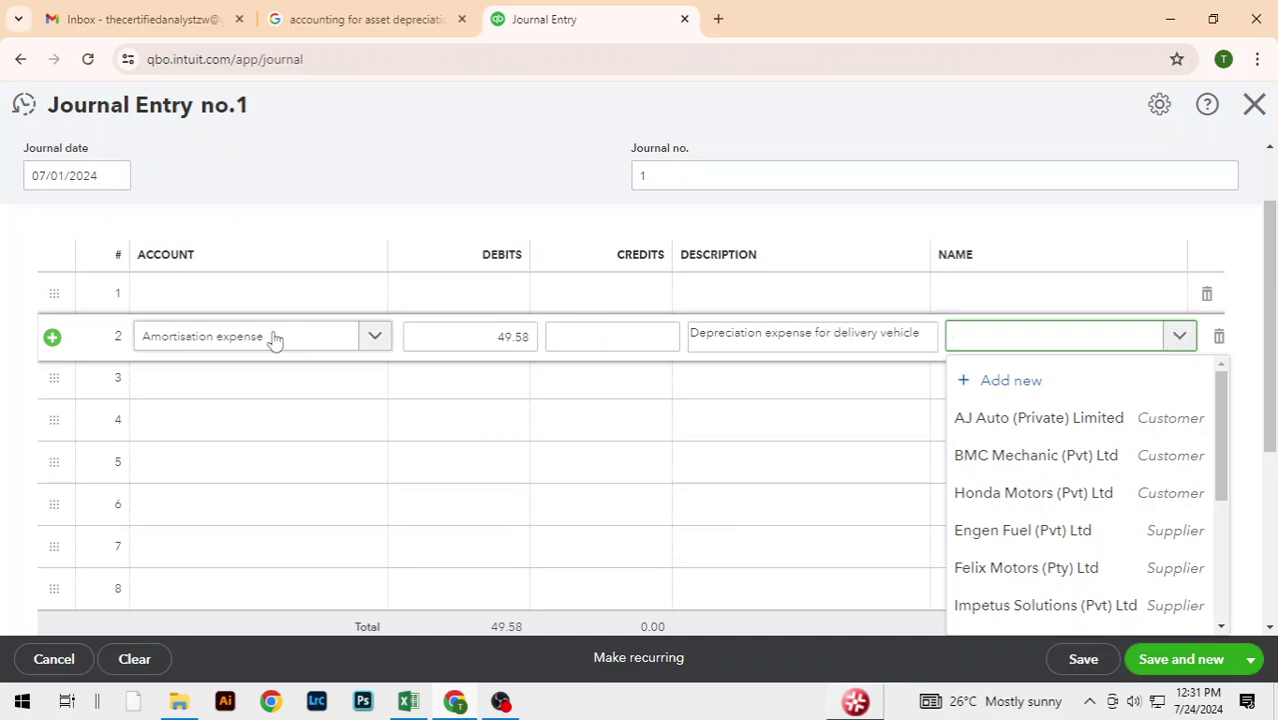
drag(1219, 430, 1226, 594)
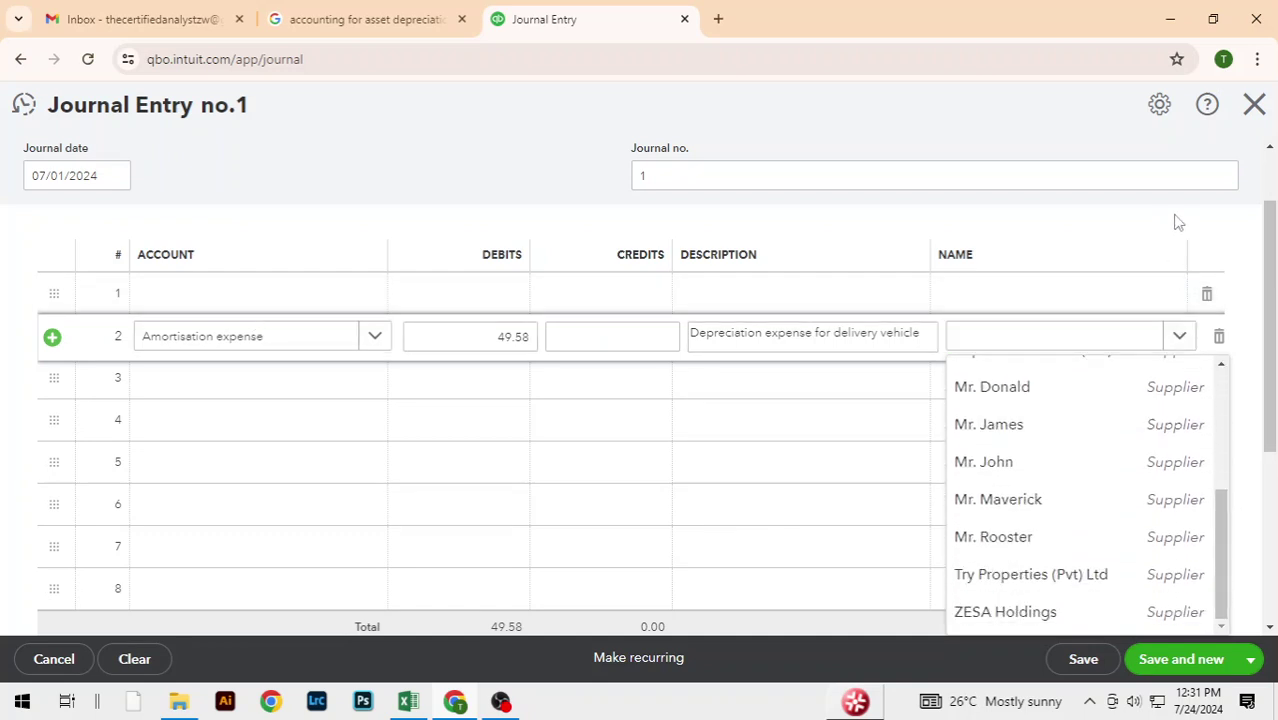
click(1234, 218)
- Credit 49.58 to Accumulated depreciation on property, plant and equipment on line 3
click(228, 377)
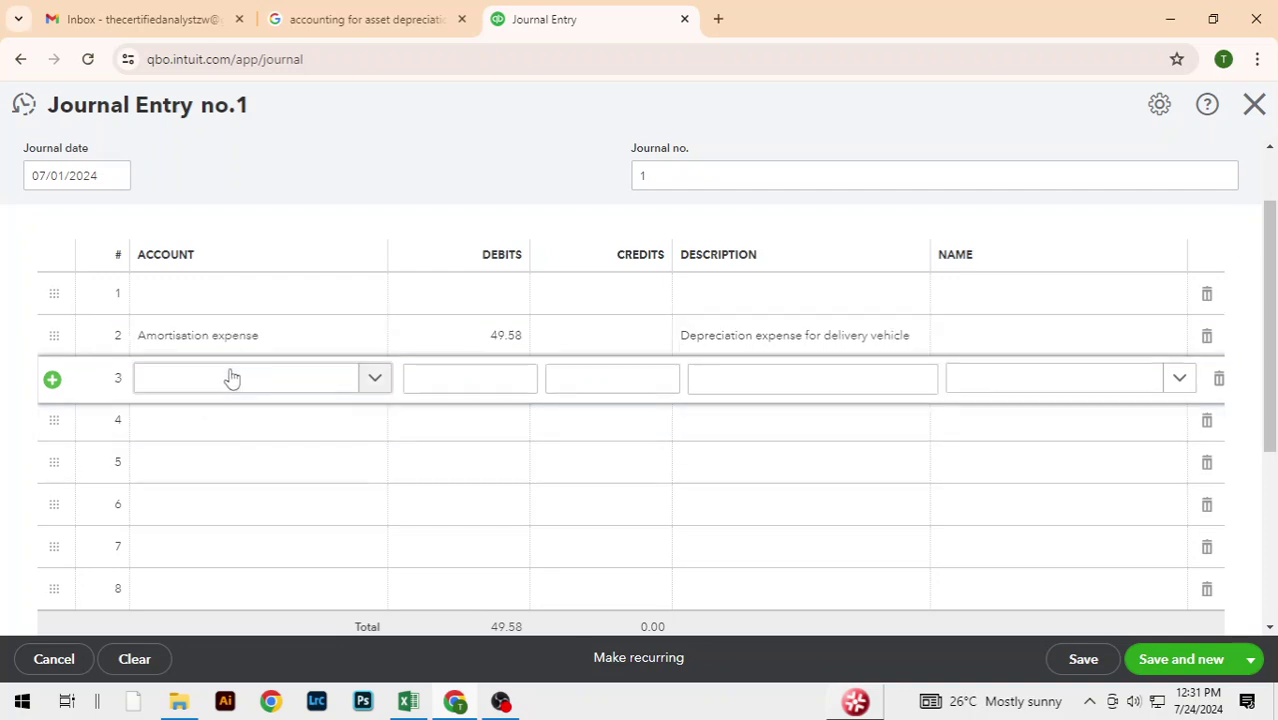
click(335, 389)
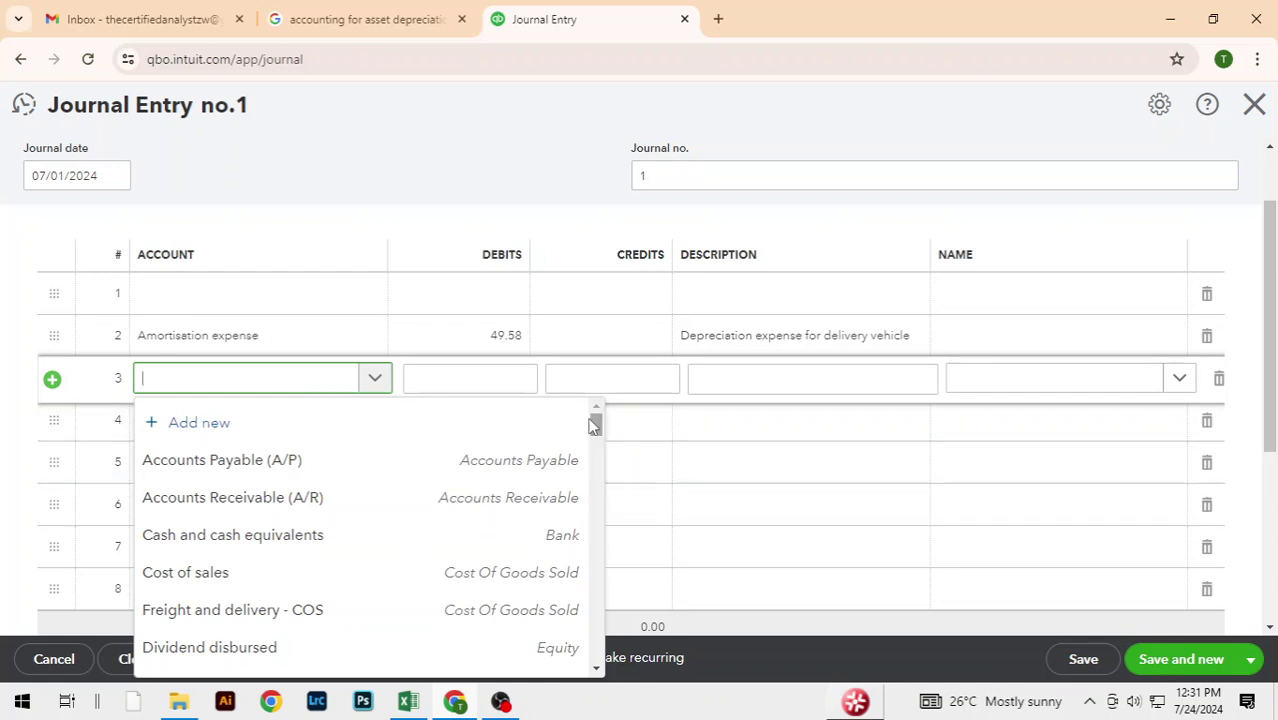
drag(598, 425, 596, 548)
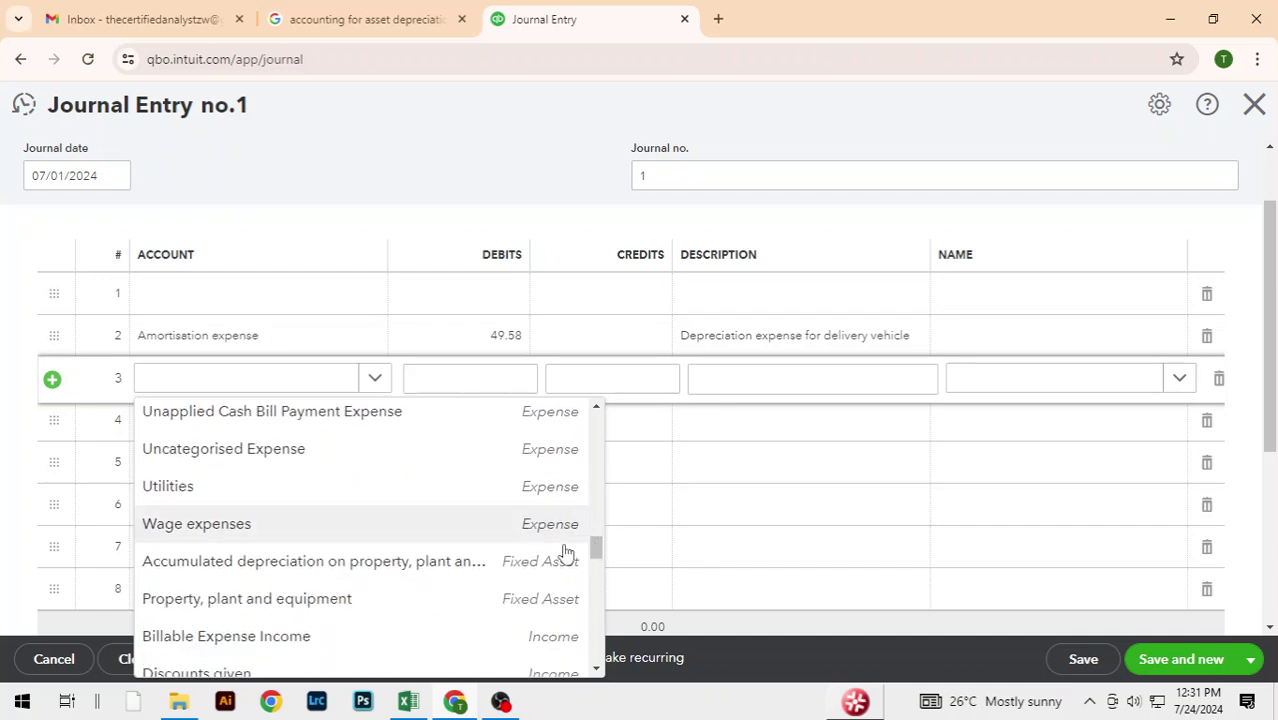
click(343, 566)
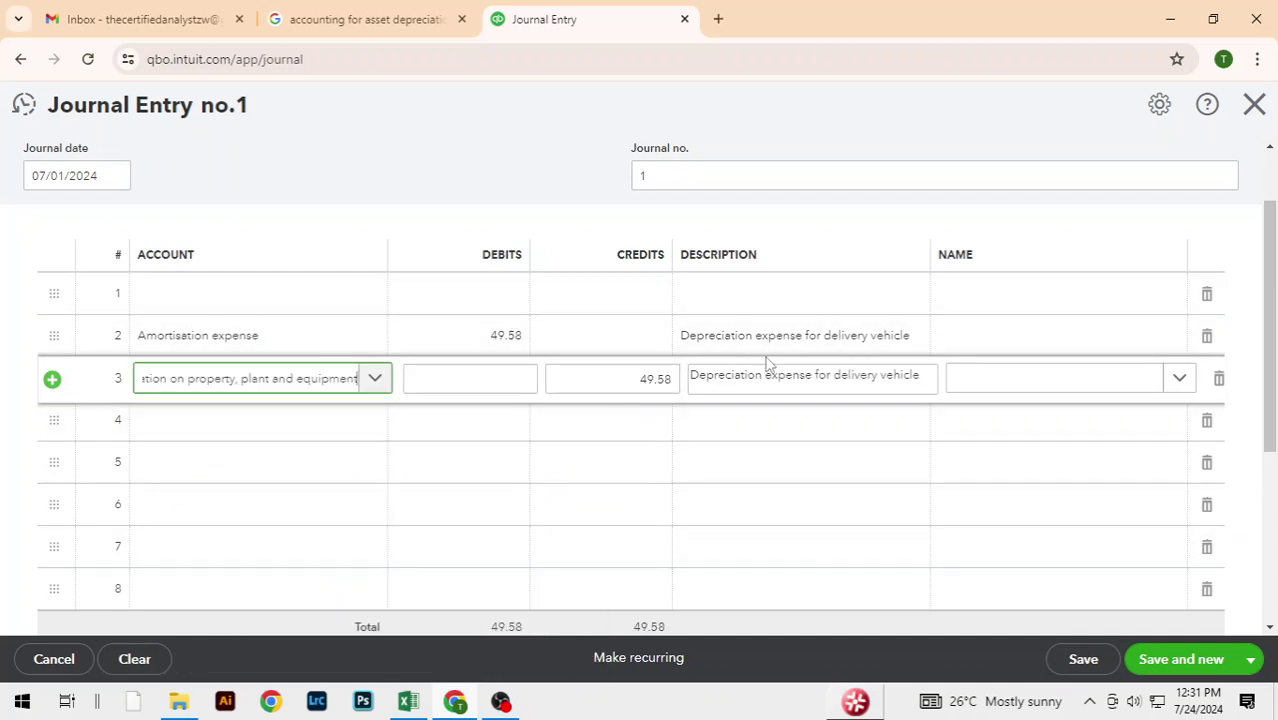
click(809, 375)
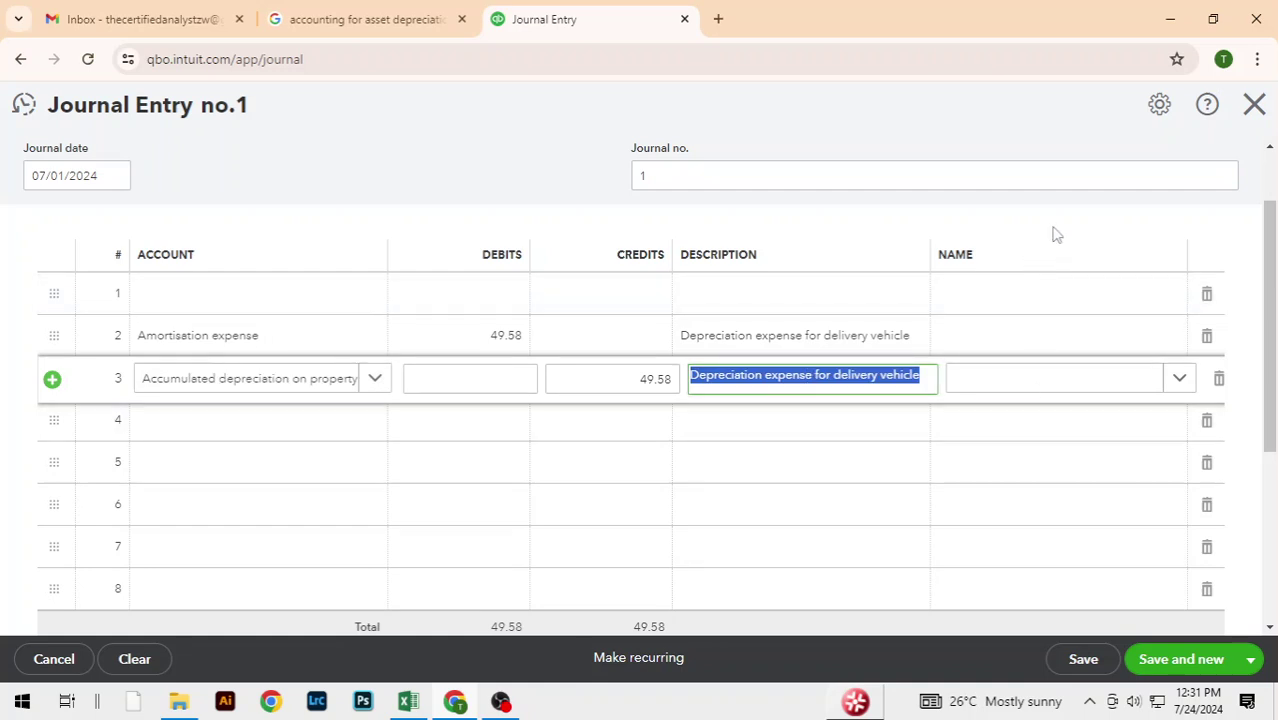
click(1077, 211)
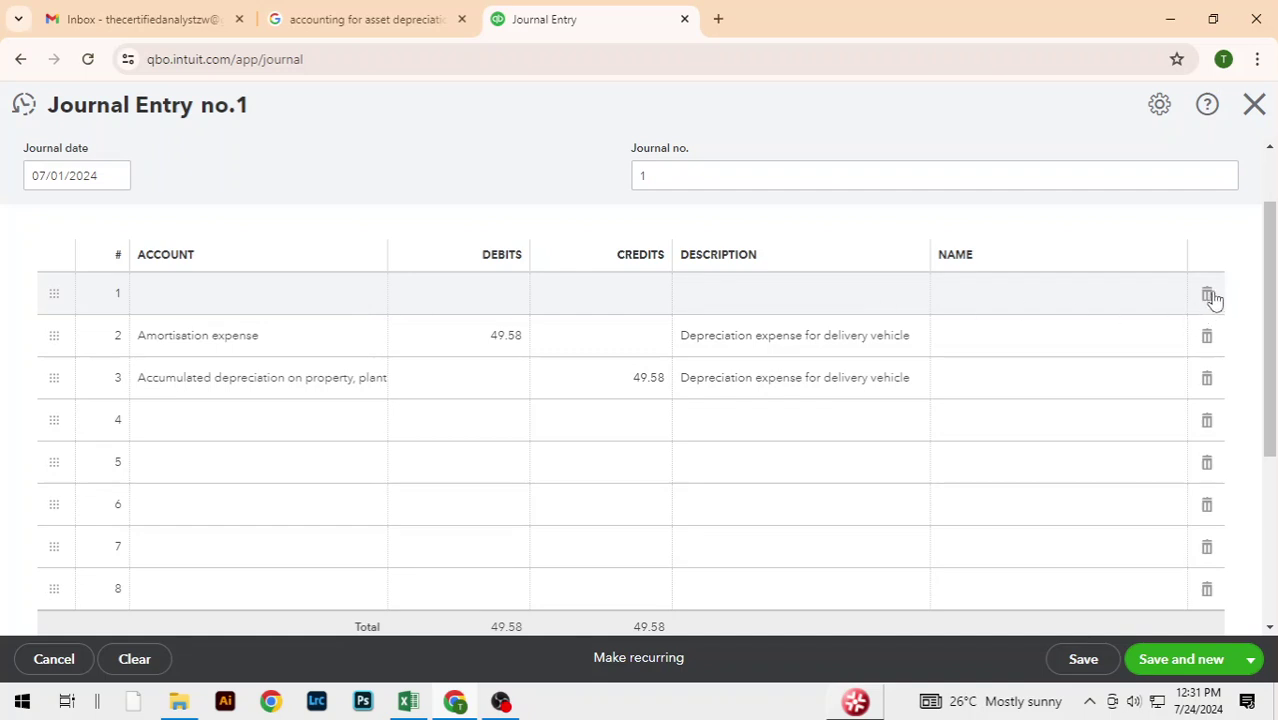
- Delete the empty first row so Amortisation expense becomes line 1
click(317, 302)
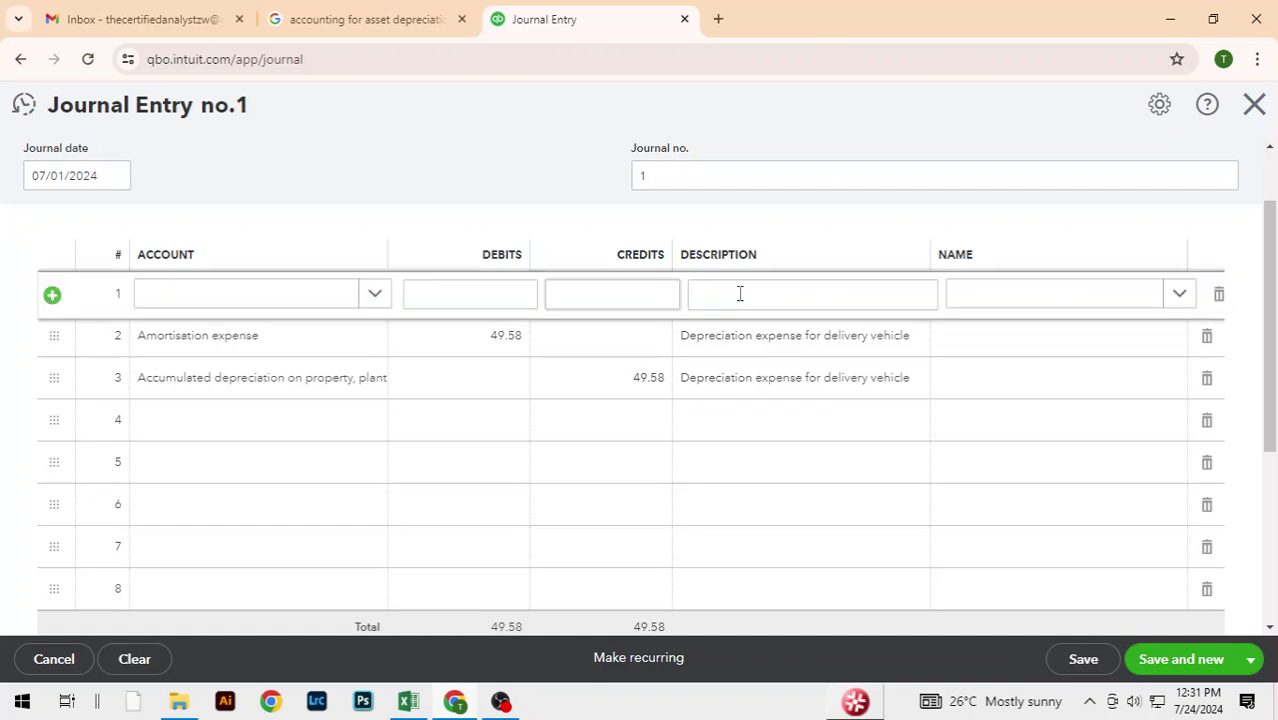
click(1219, 294)
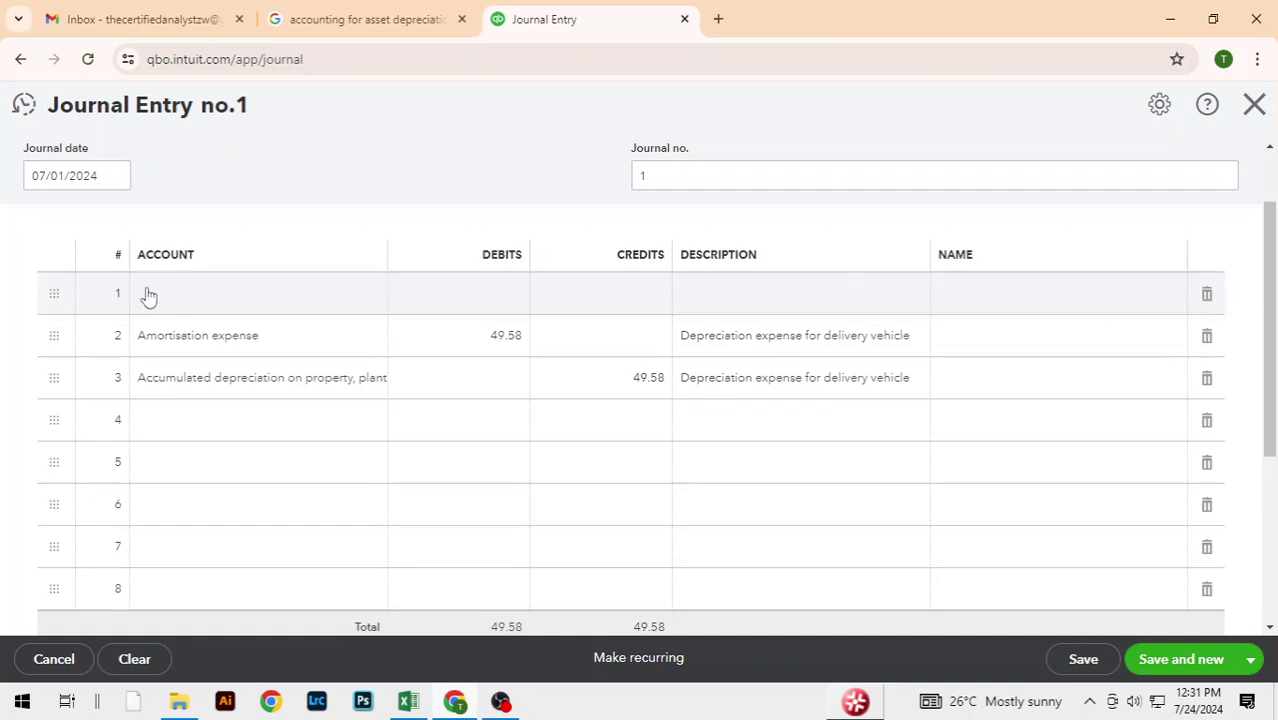
drag(54, 330, 105, 266)
drag(53, 335, 57, 397)
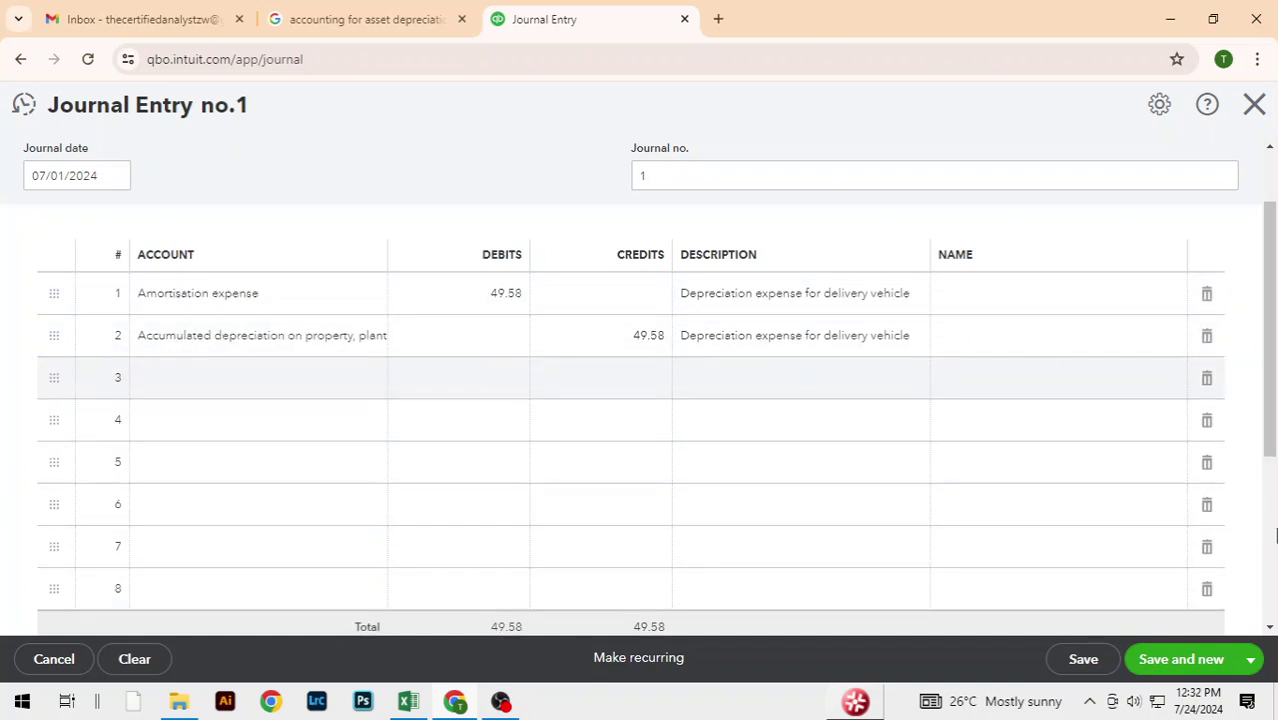
- Save and close Journal Entry 1, then return to the Balance Sheet report
click(1243, 659)
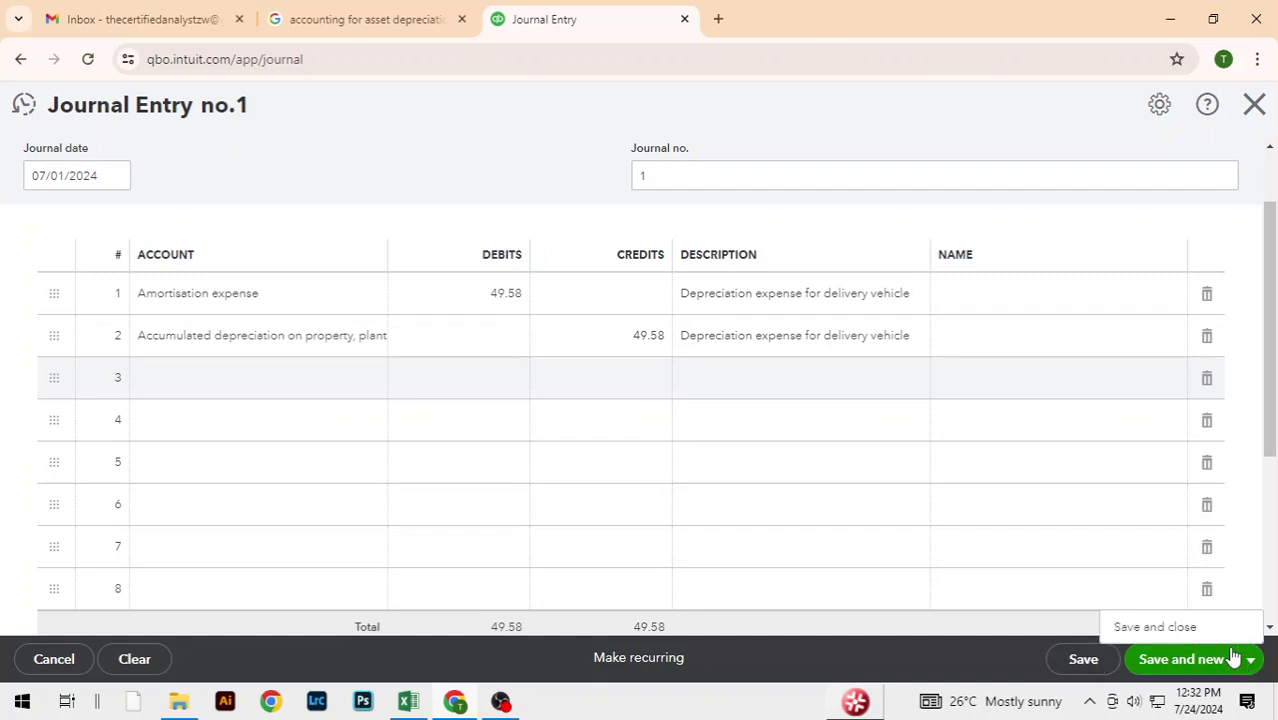
click(1158, 626)
drag(1273, 414, 1273, 365)
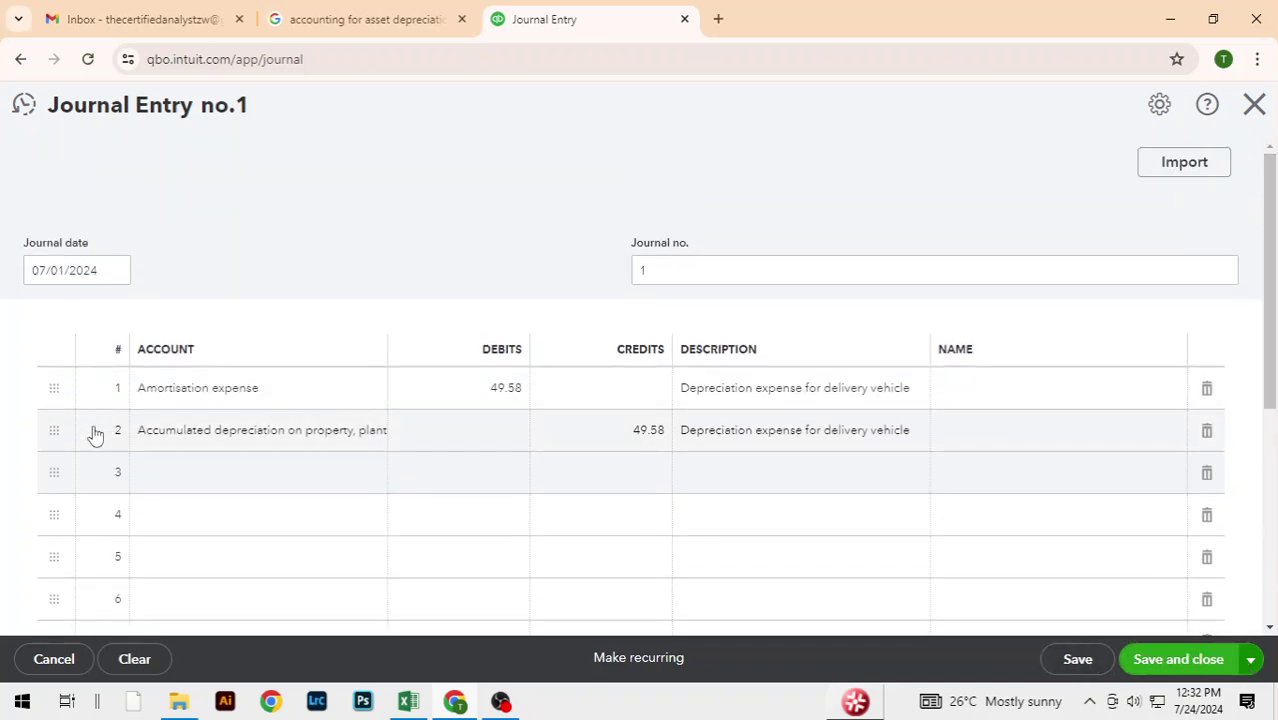
key(alt+Left)
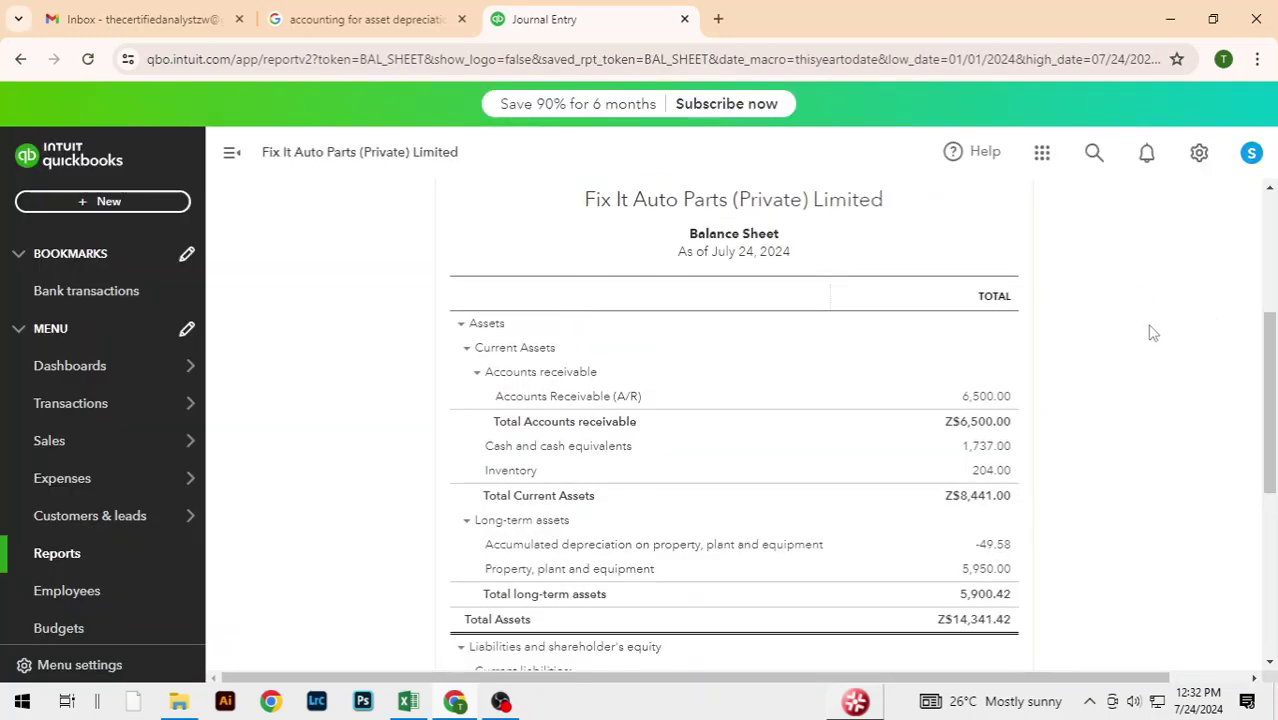
- Scroll the Balance Sheet to check long-term assets of 5,900.42 after -49.58 accumulated depreciation
mouse_move(1272, 376)
mouse_down()
mouse_move(1273, 415)
mouse_move(1273, 401)
mouse_up()
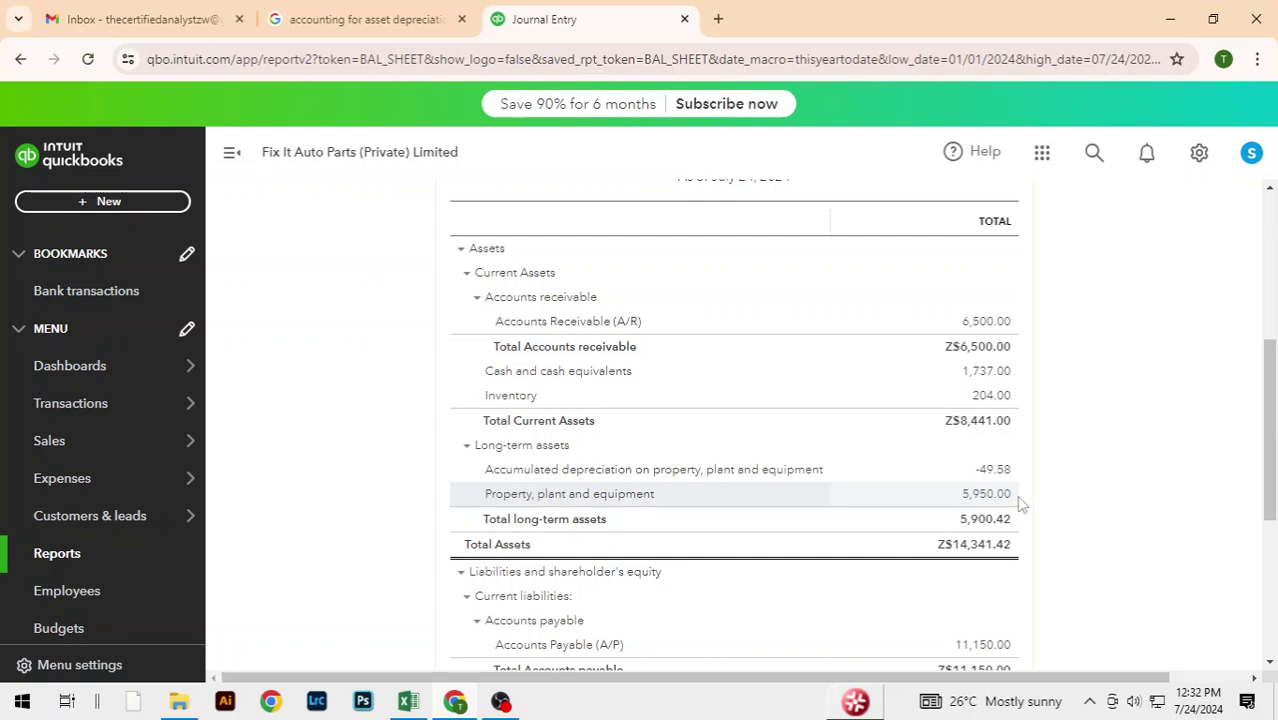
drag(1262, 425, 1272, 478)
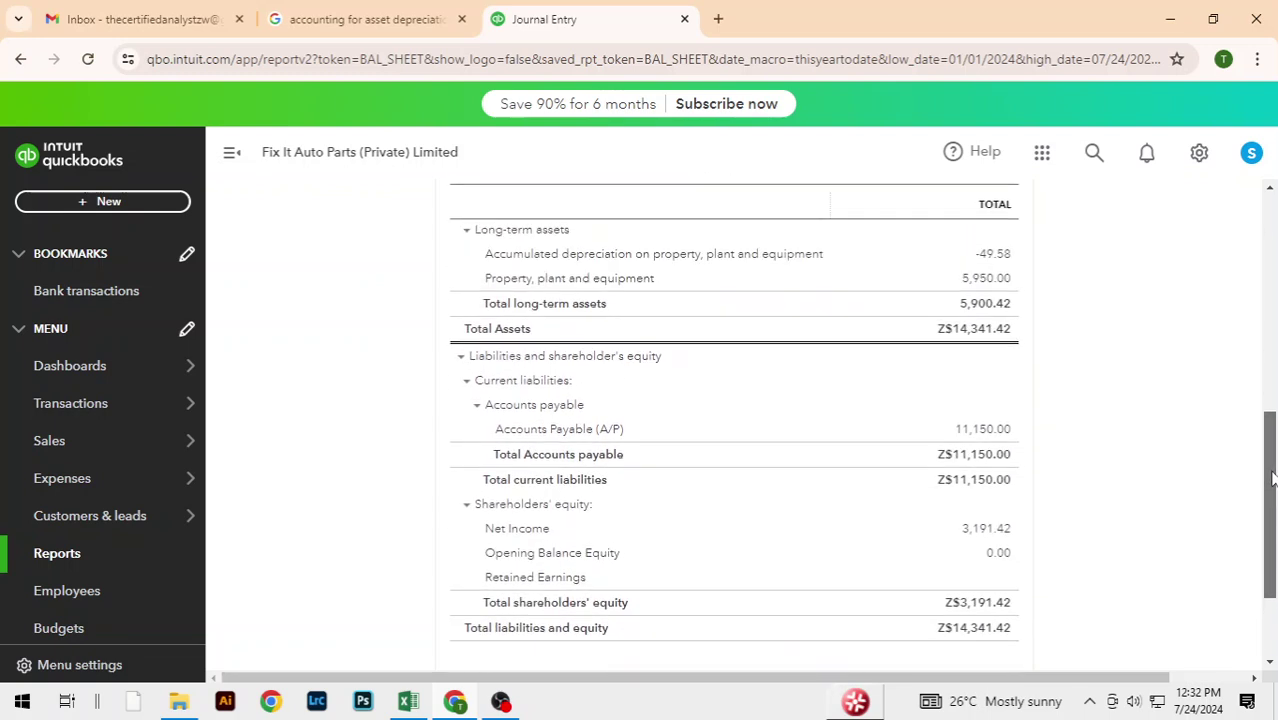
scroll(593, 484, up, 5)
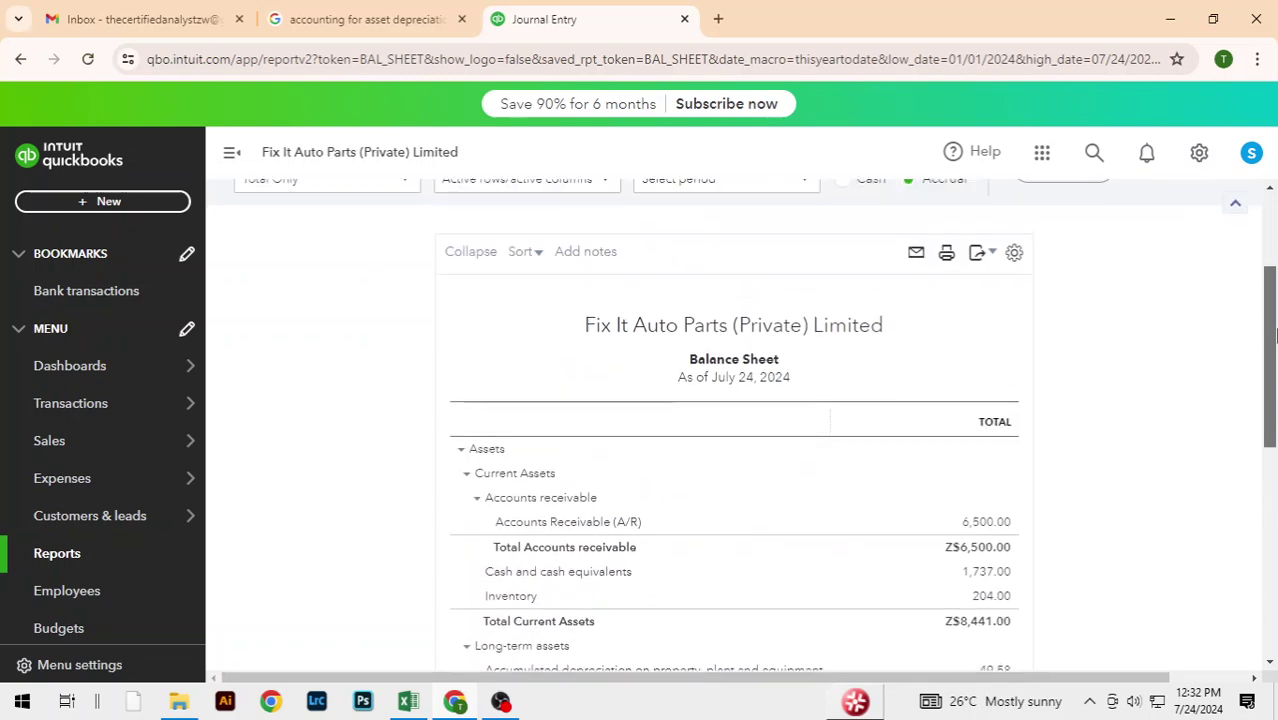
mouse_move(201, 355)
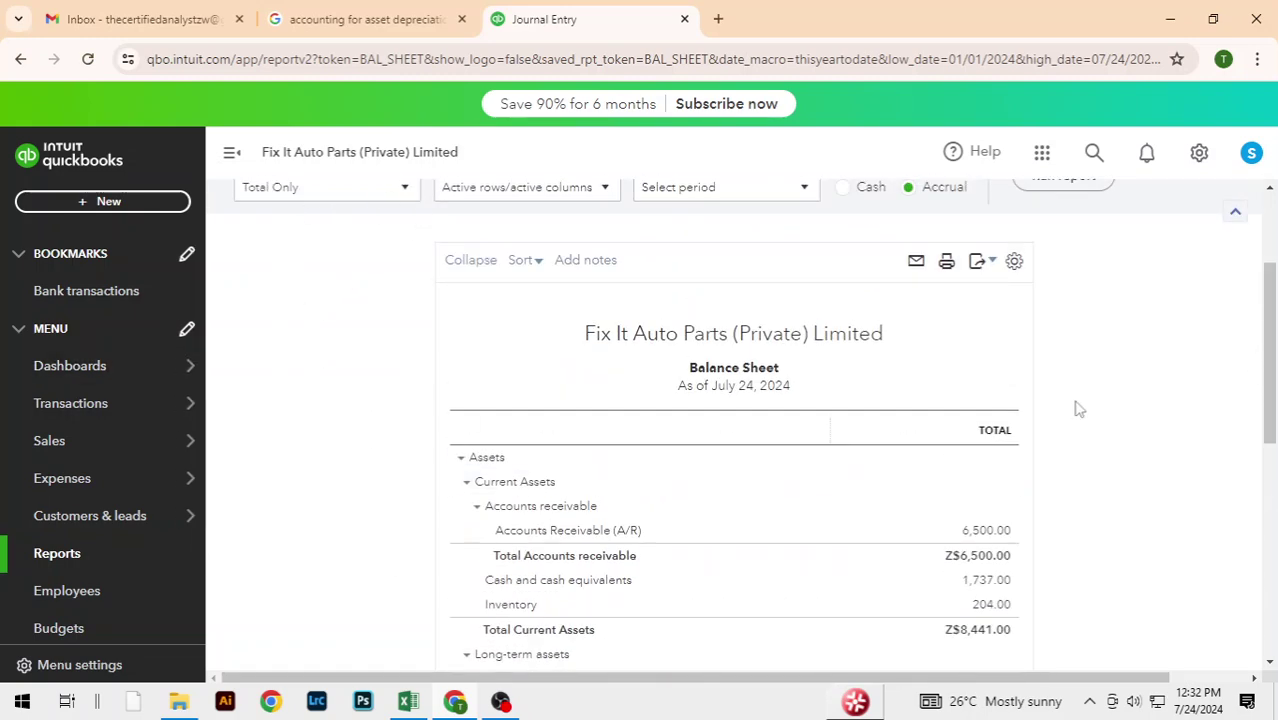
scroll(1121, 406, up, 2)
scroll(1123, 405, down, 3)
scroll(1123, 405, down, 3)
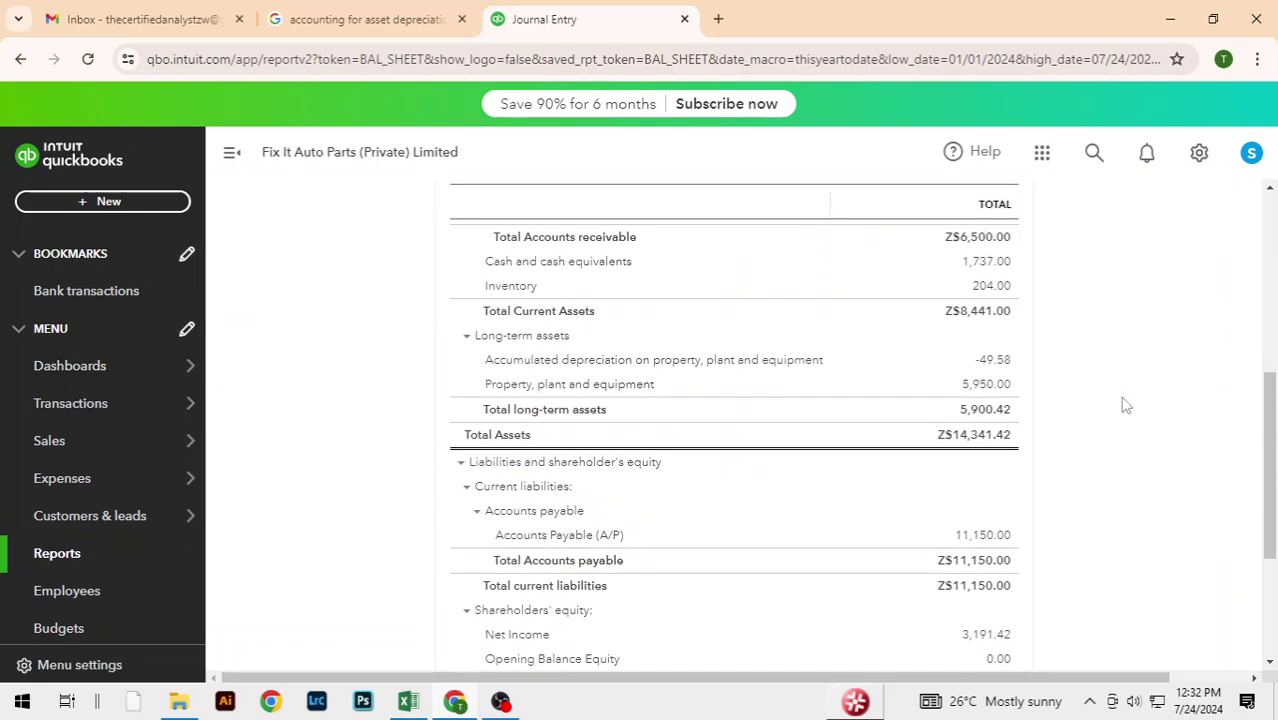
scroll(1121, 402, up, 2)
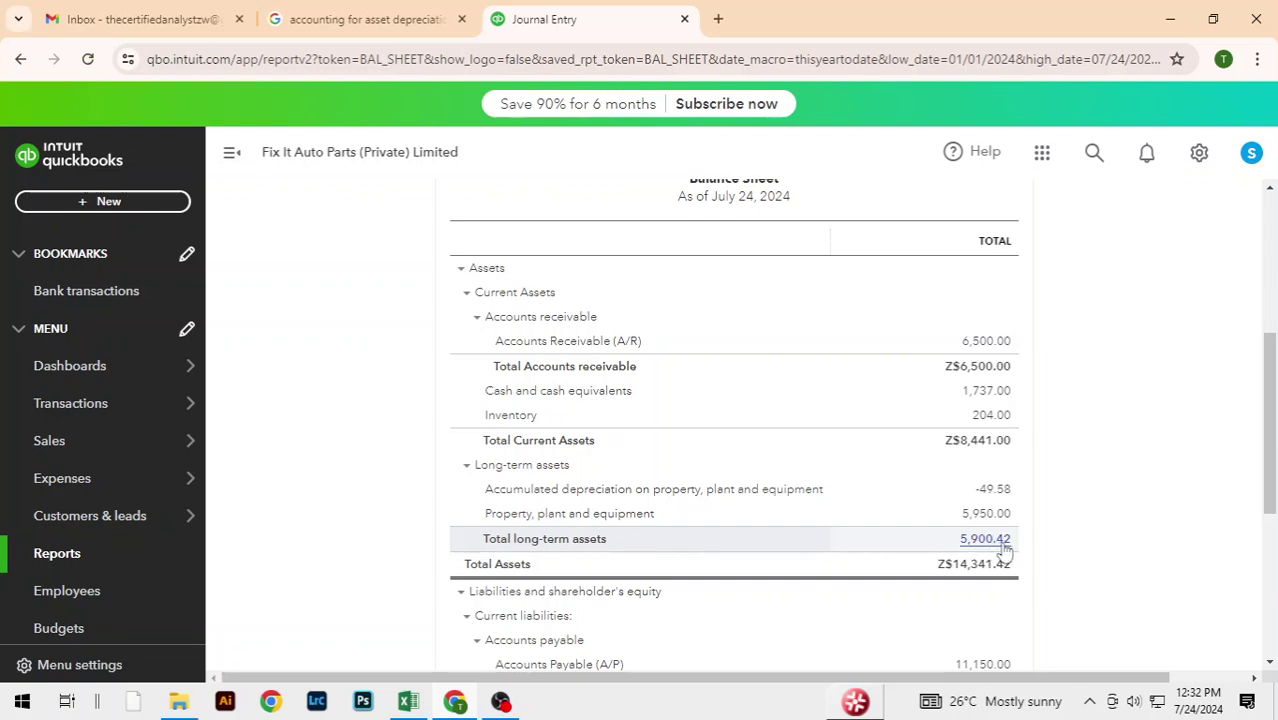
scroll(900, 450, up, 5)
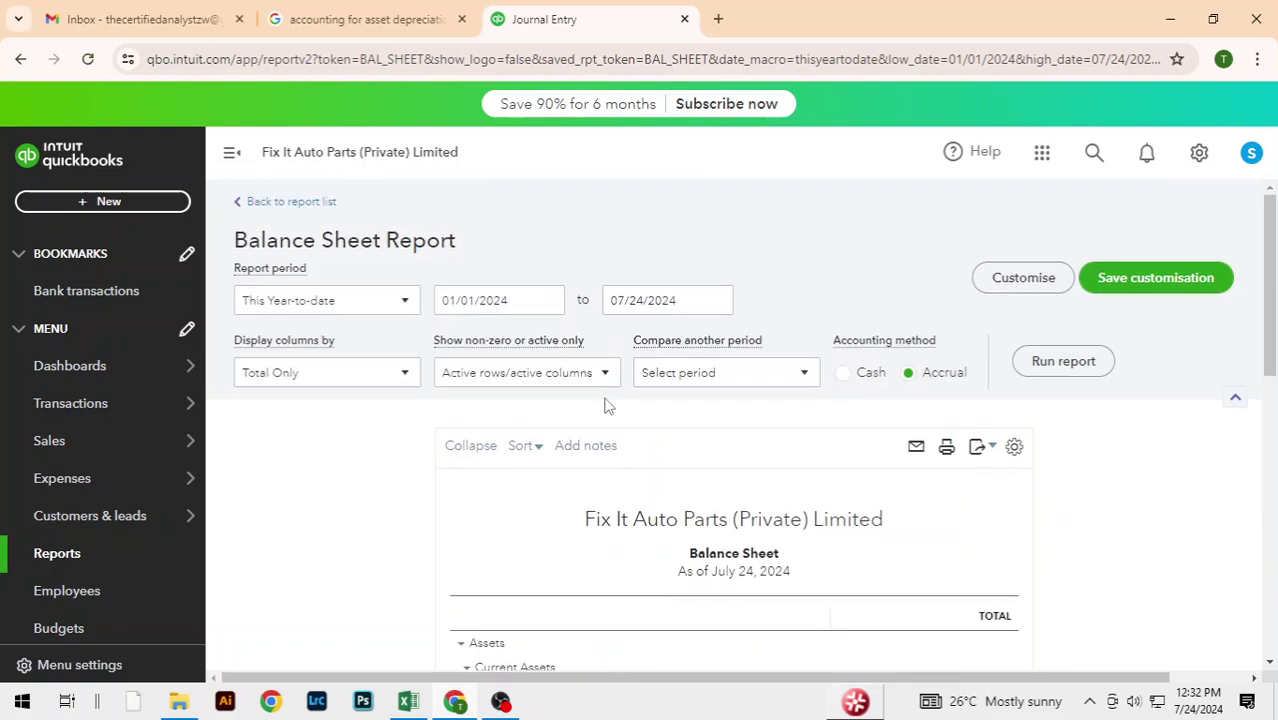
- Open the Profit and Loss report from the report list, showing Amortisation expense of 49.58
click(266, 206)
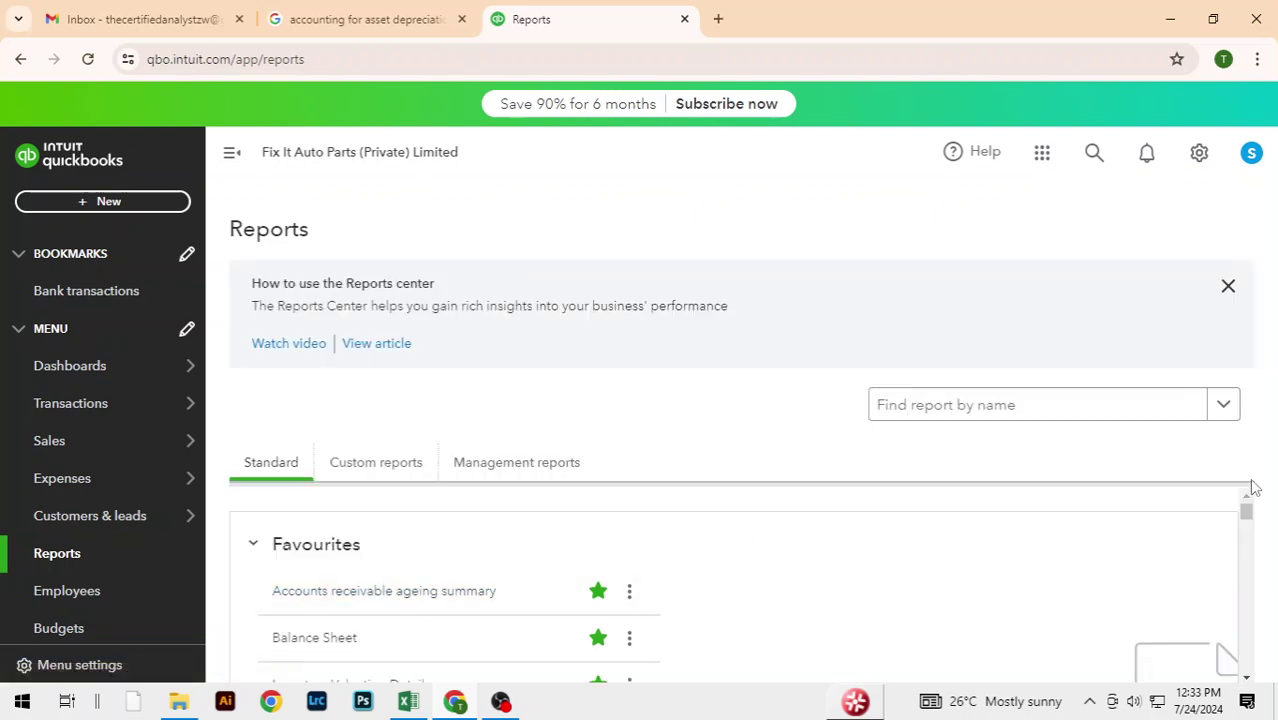
scroll(972, 600, down, 3)
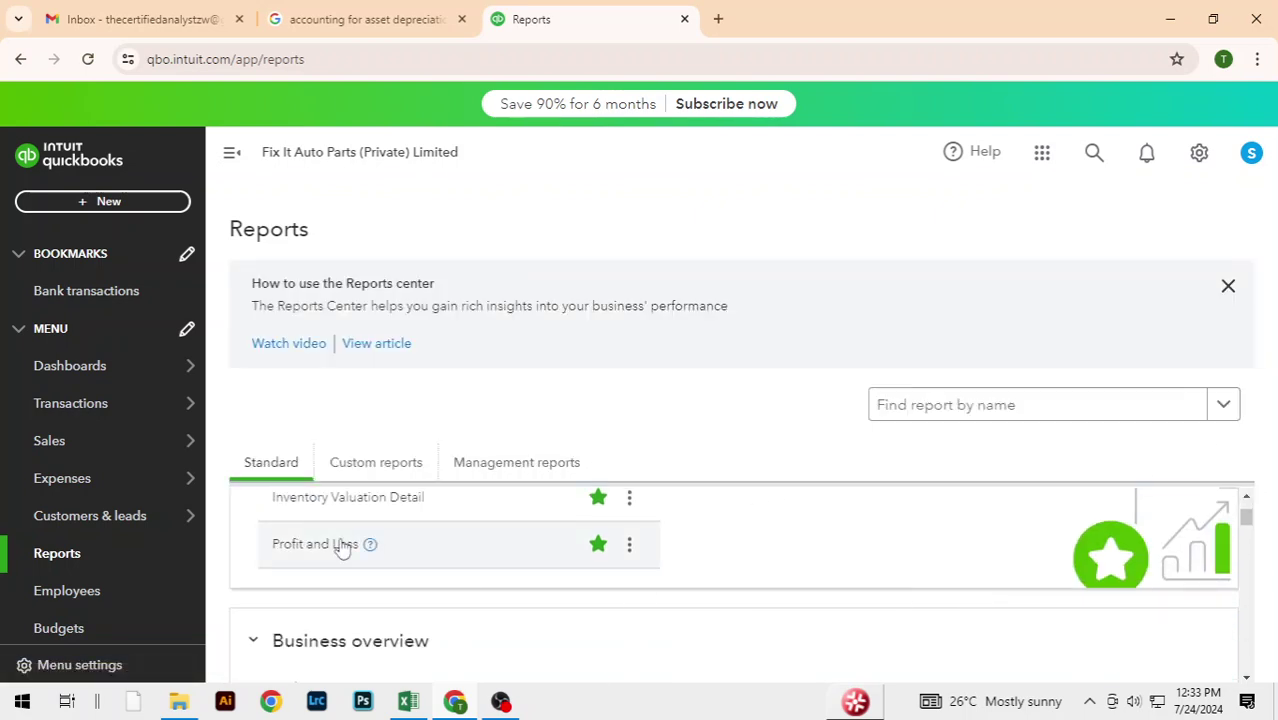
click(315, 544)
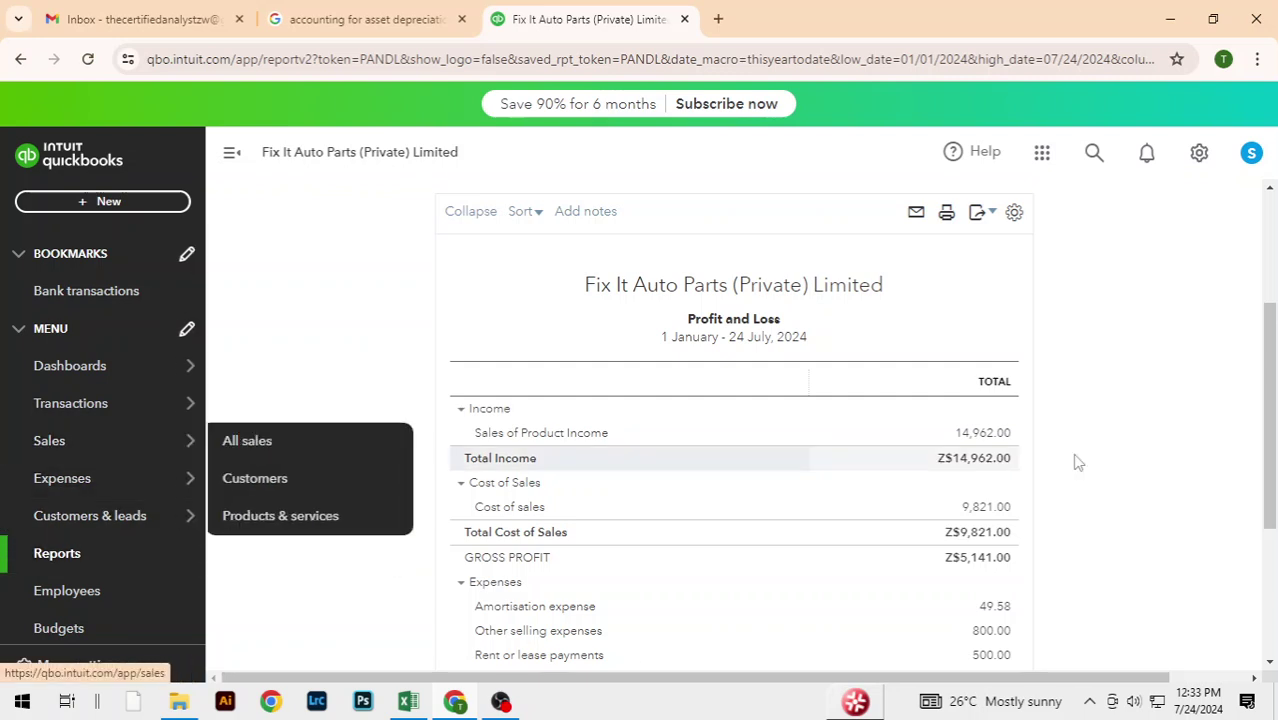
- Scroll the Profit and Loss report to check Amortisation expense 49.58 and net earnings Z$3,191.42
scroll(1158, 400, down, 3)
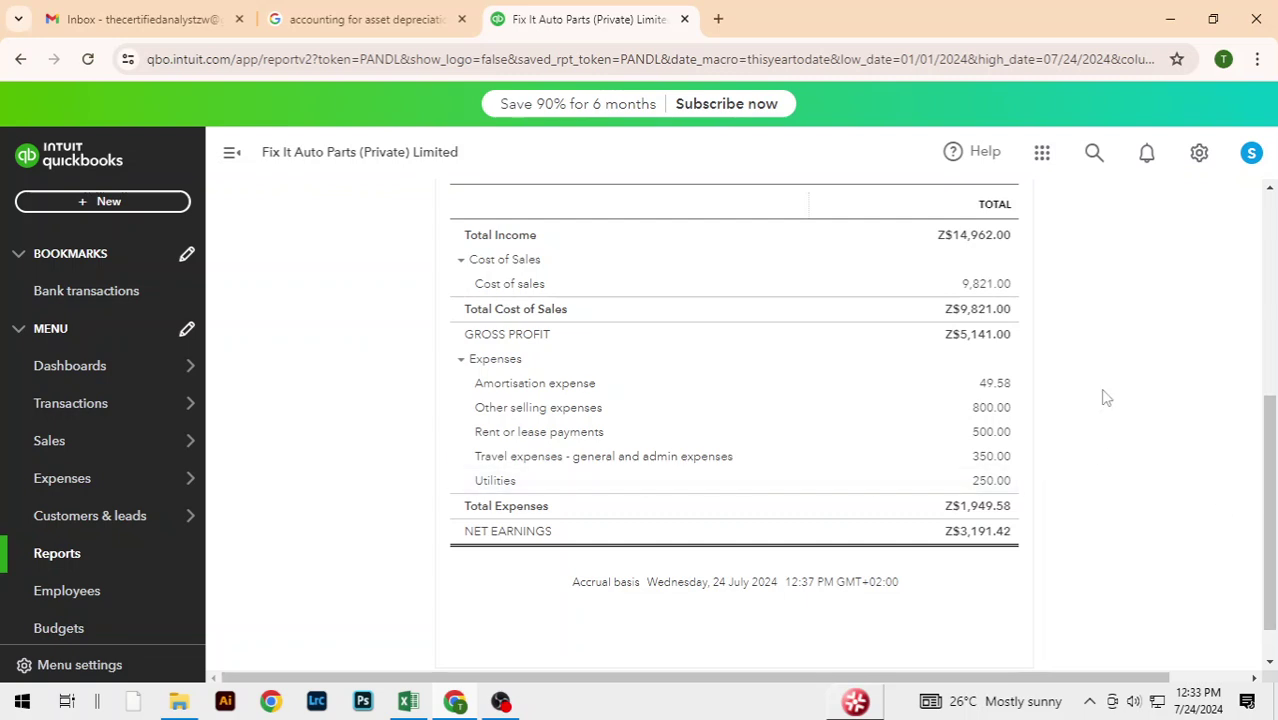
scroll(1105, 400, up, 5)
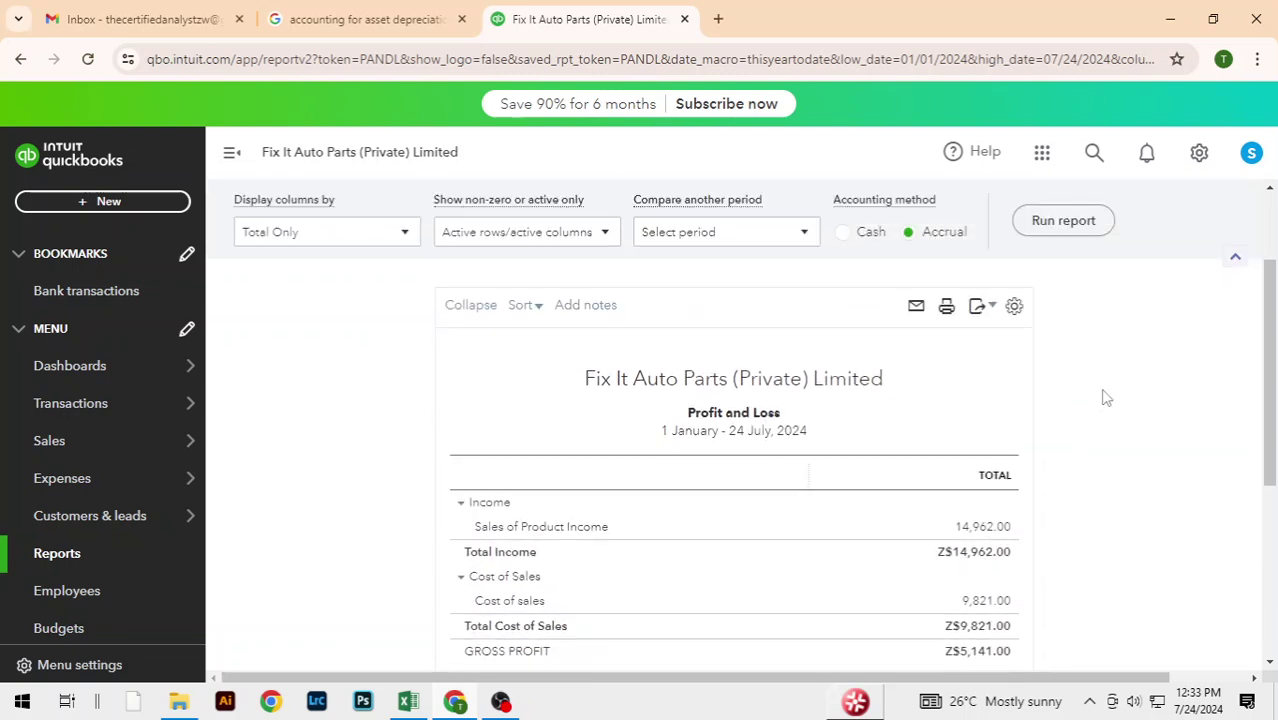